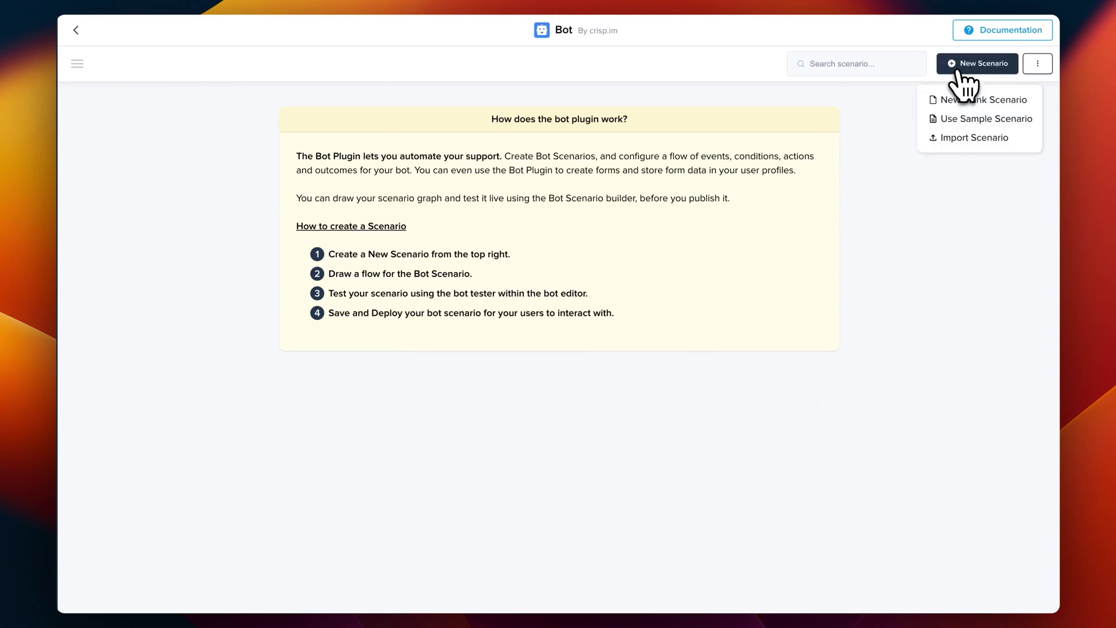
Create a new blank scenario and rename it 'My first chatbot'.
left_click(962, 101)
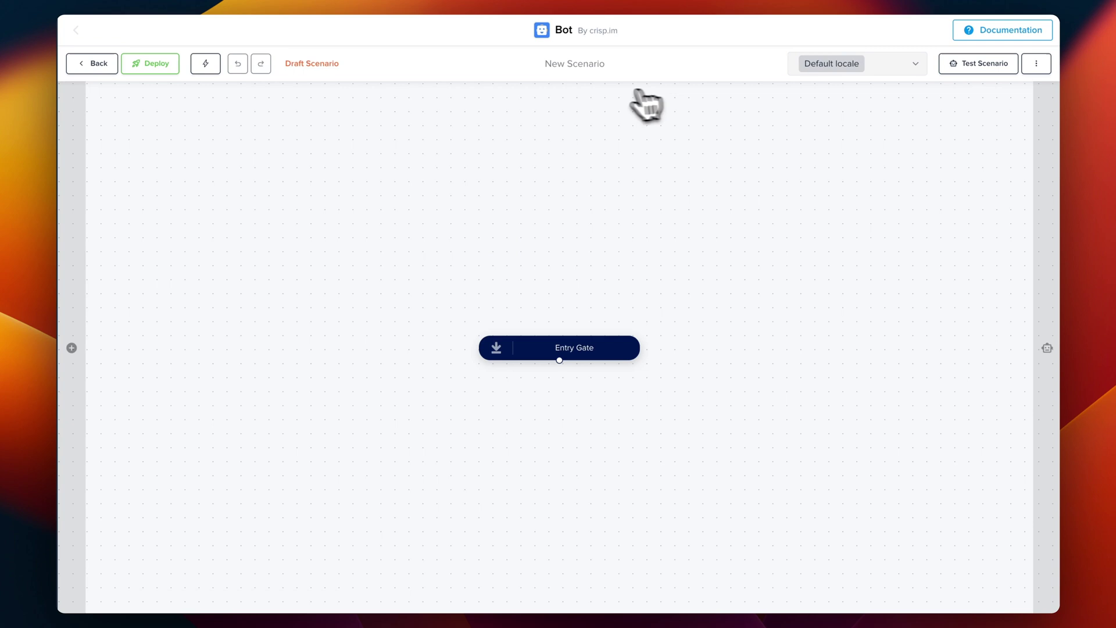
left_click(588, 80)
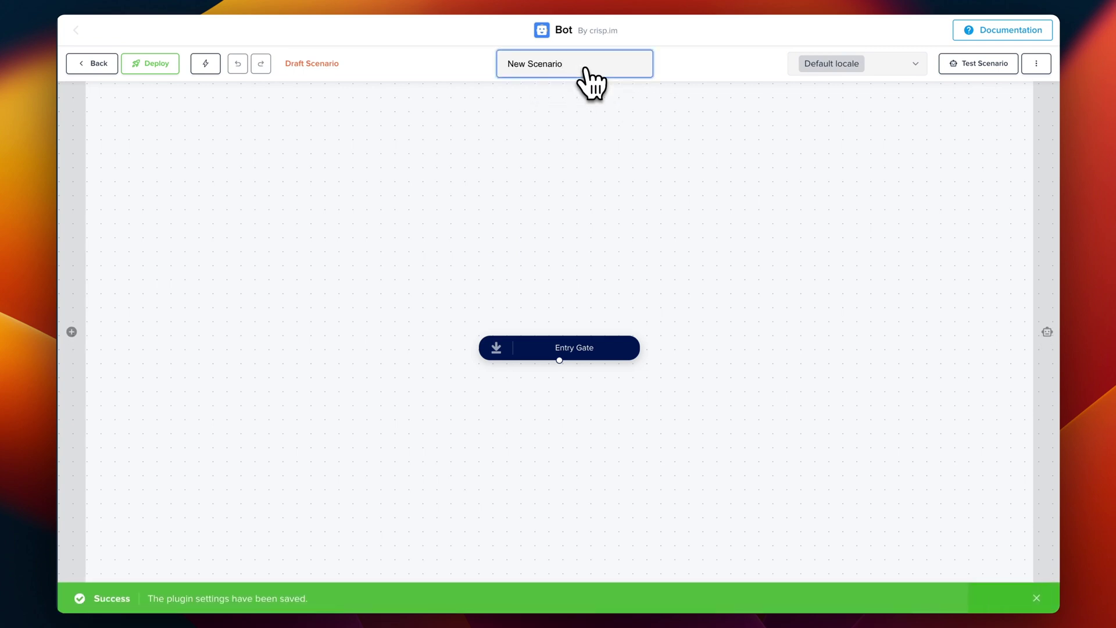
type("My first chatb")
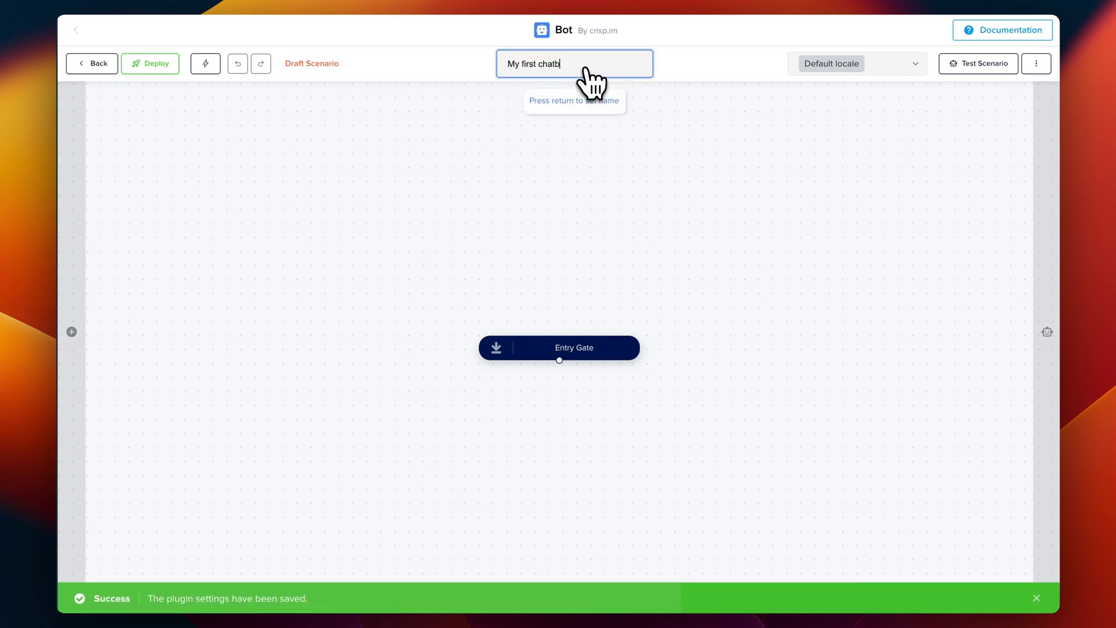
type("ot")
key("Return")
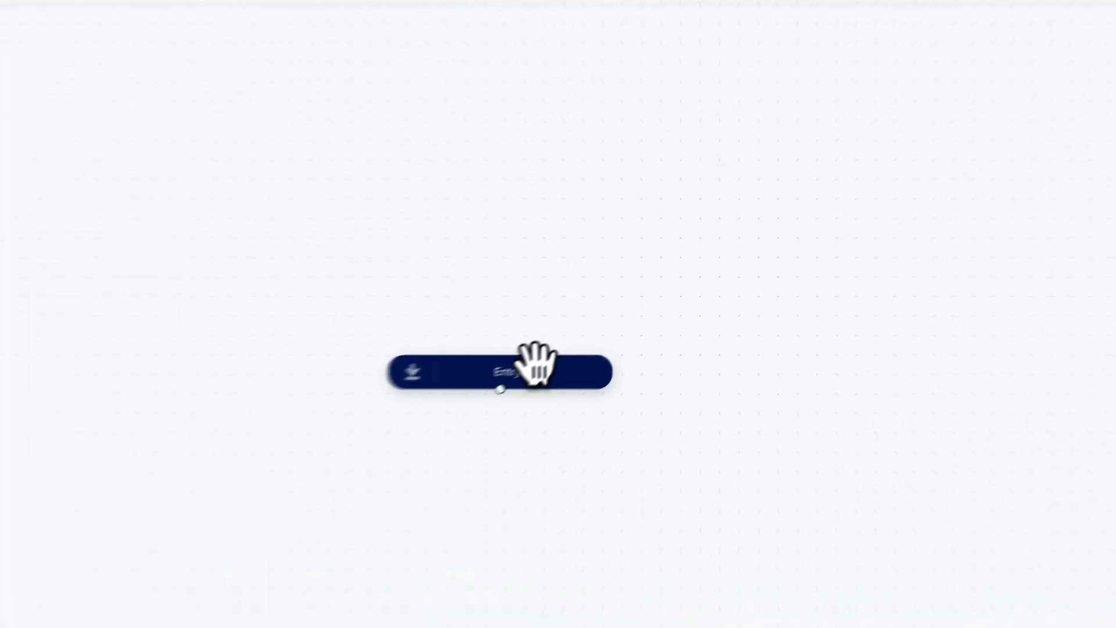
Add a User Message Matches event block directly beneath the Entry Gate.
mouse_move(466, 406)
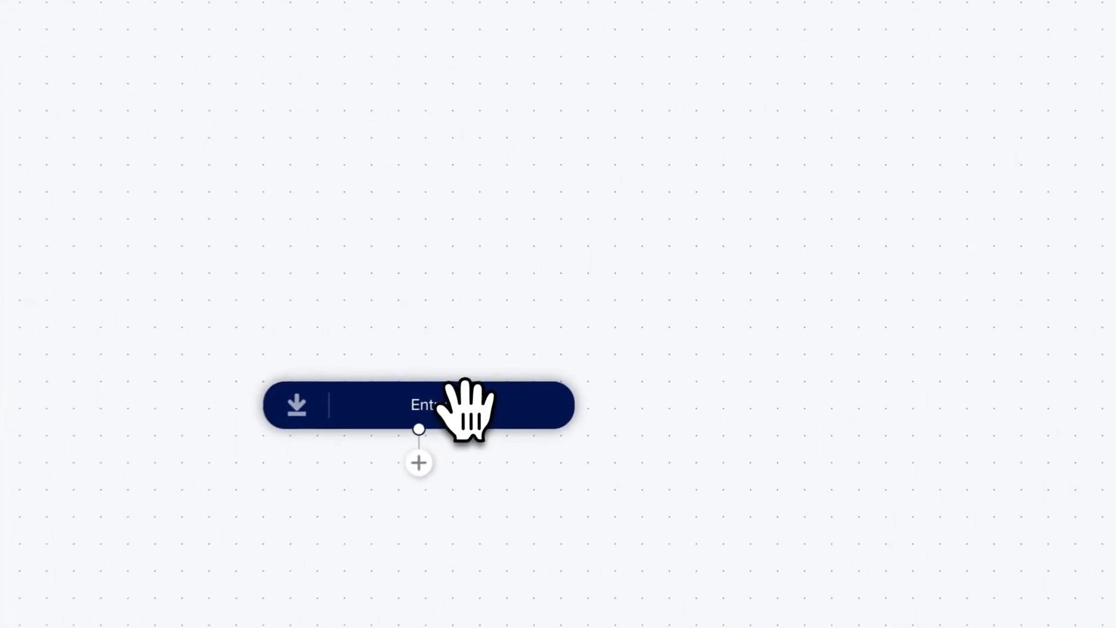
left_click(414, 470)
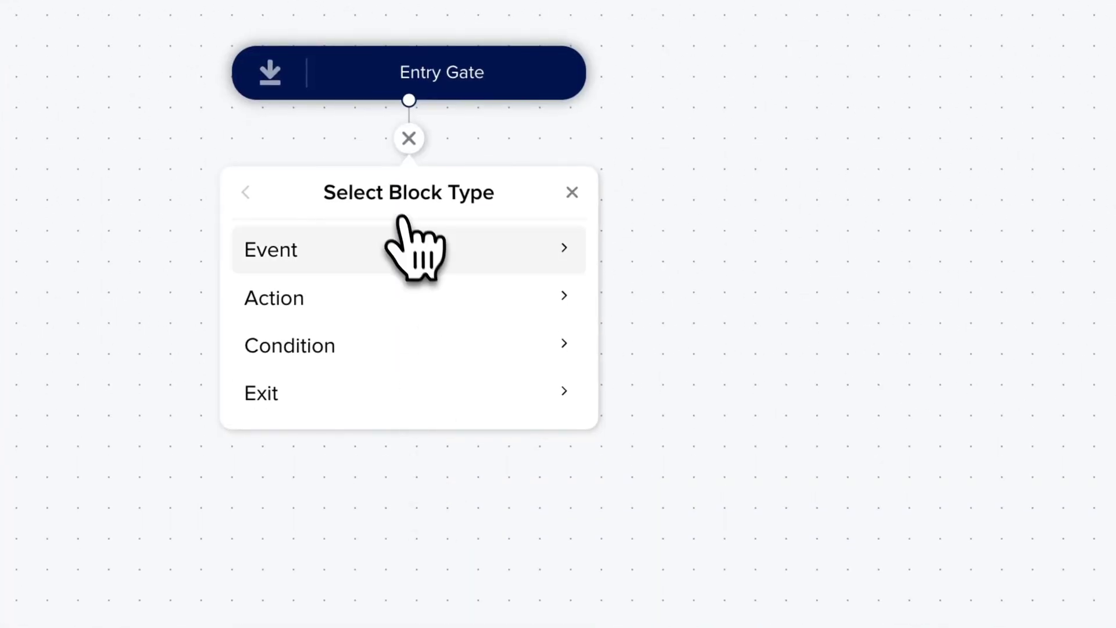
left_click(400, 232)
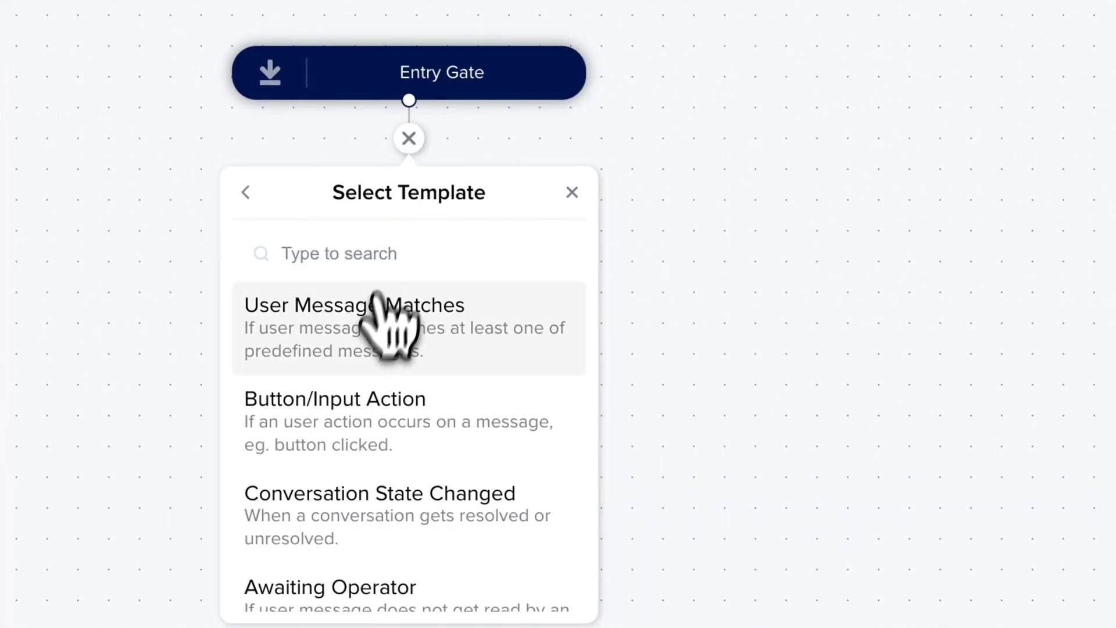
left_click(361, 355)
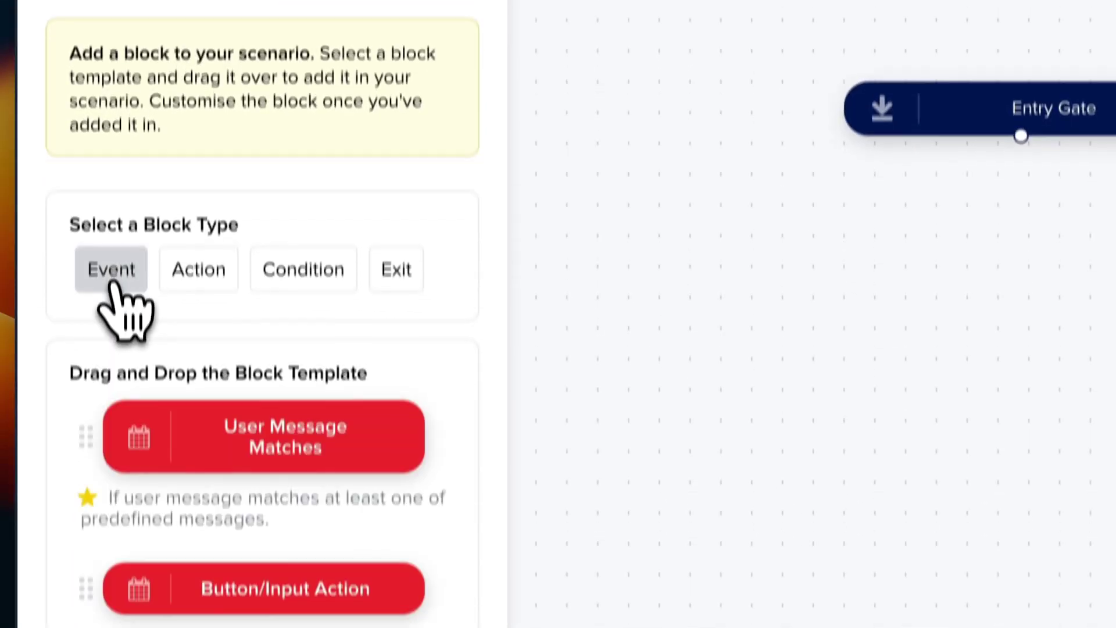
left_click_drag(175, 372, 681, 378)
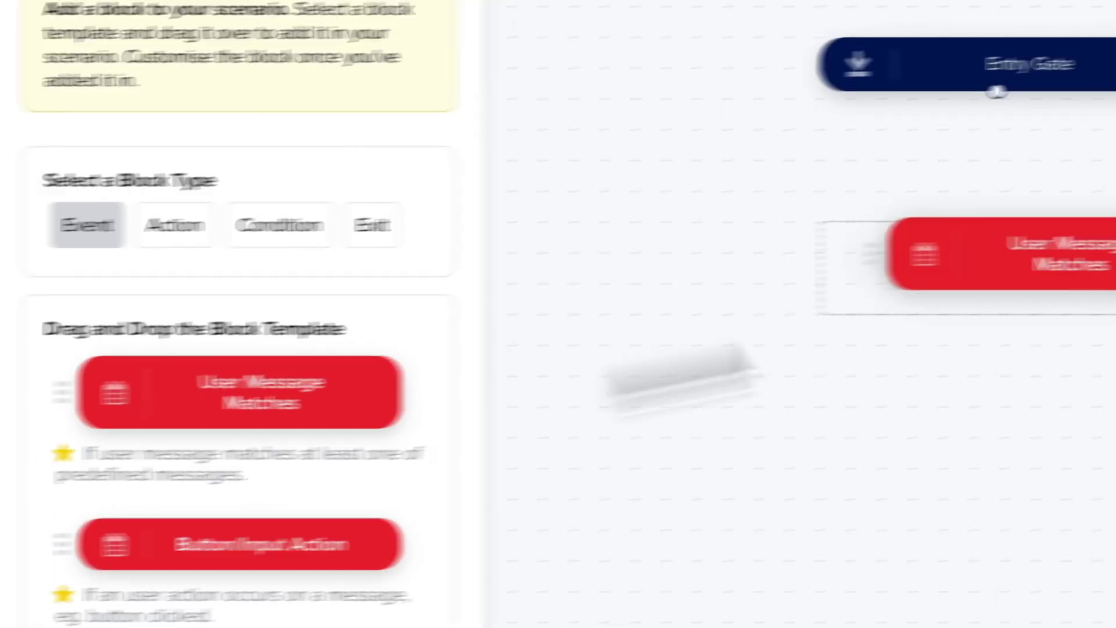
left_click_drag(1002, 263, 1093, 232)
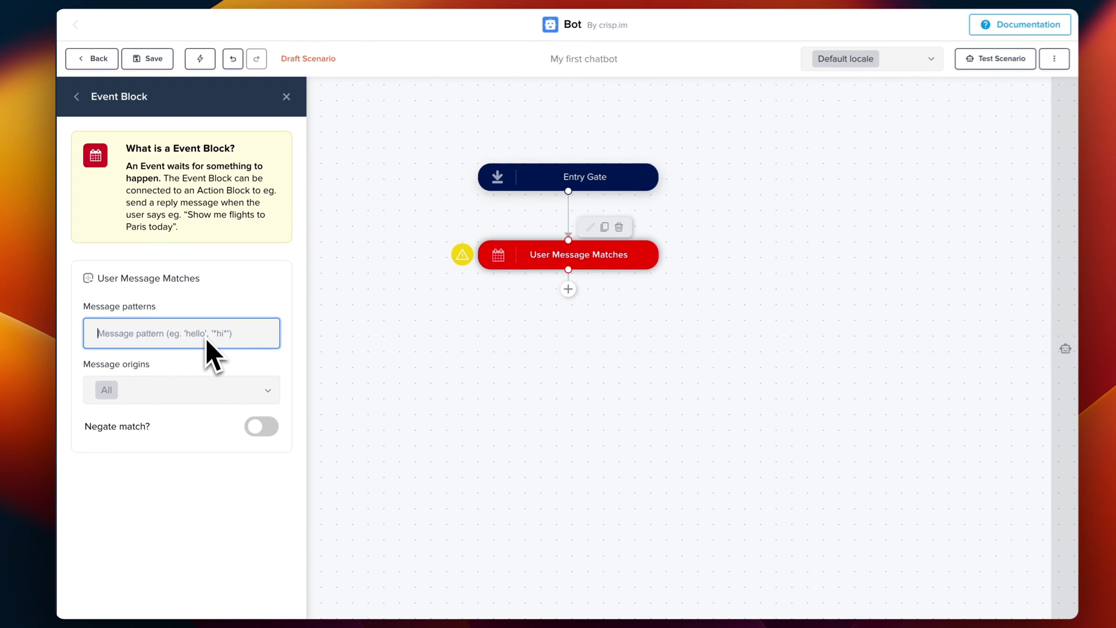
Replace the trial patterns *hello* and *demm* with a single * wildcard pattern.
type("*hell")
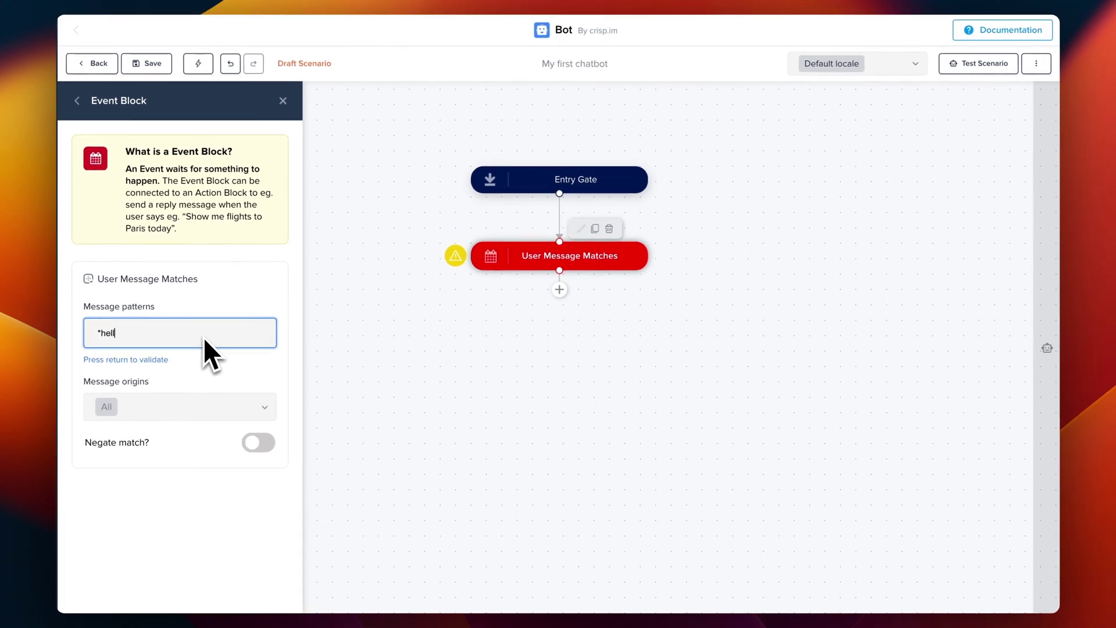
type("o*")
key("Return")
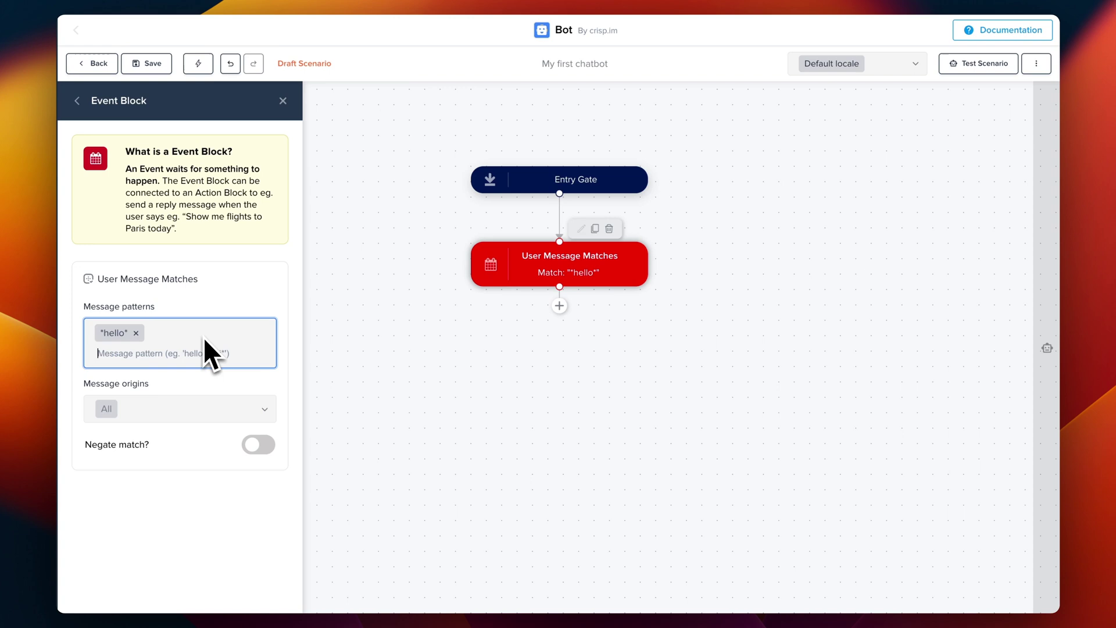
type("*demm")
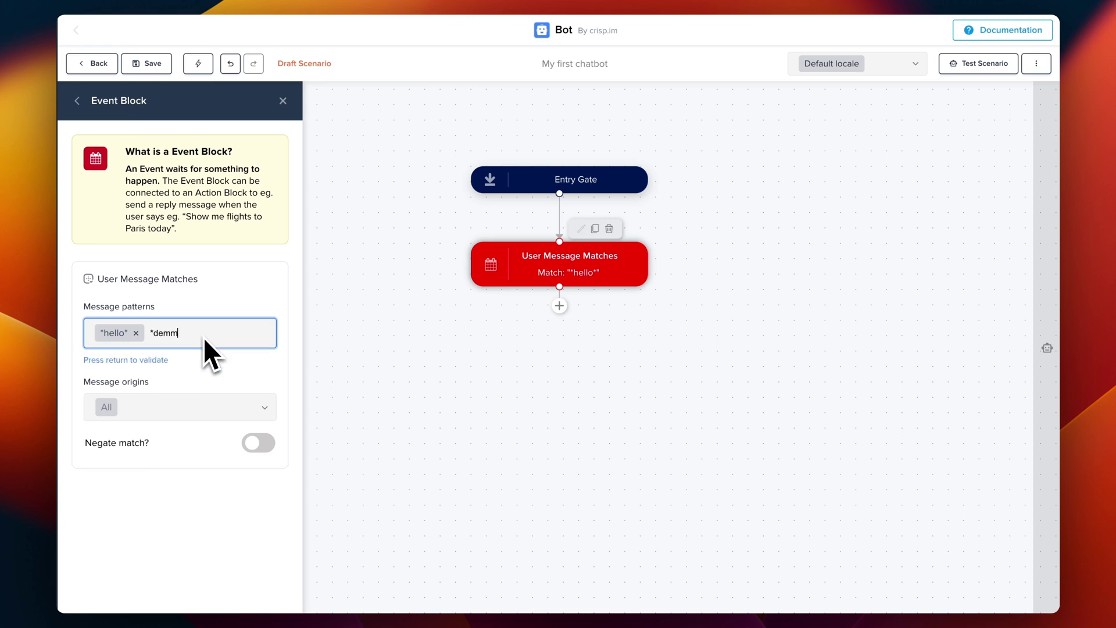
type("*")
key("Return")
key("BackSpace")
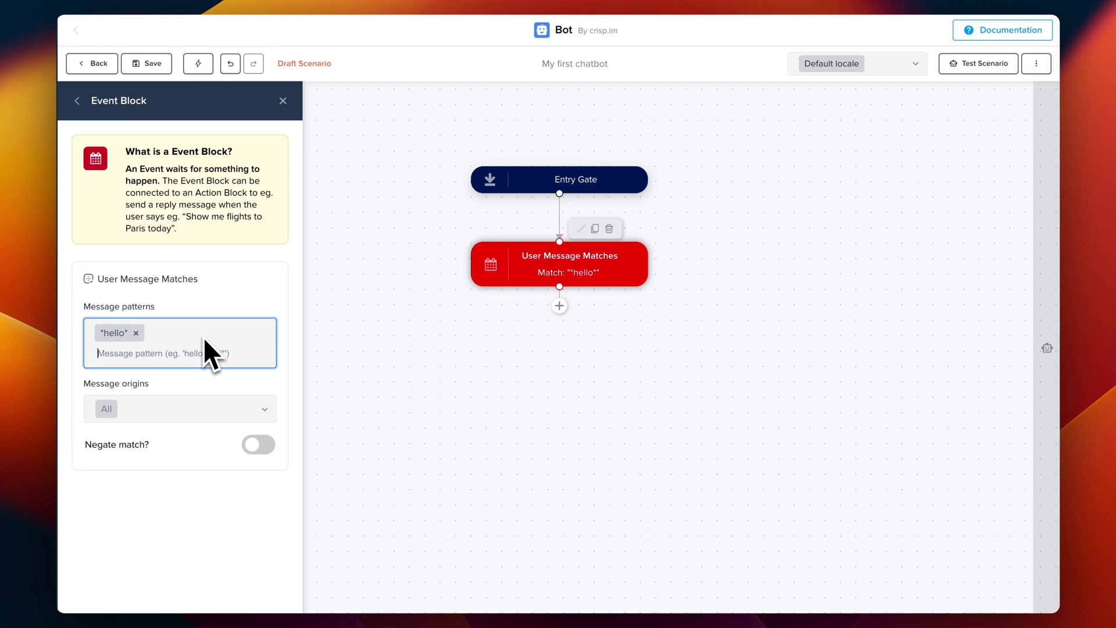
key("BackSpace")
type("*")
key("Return")
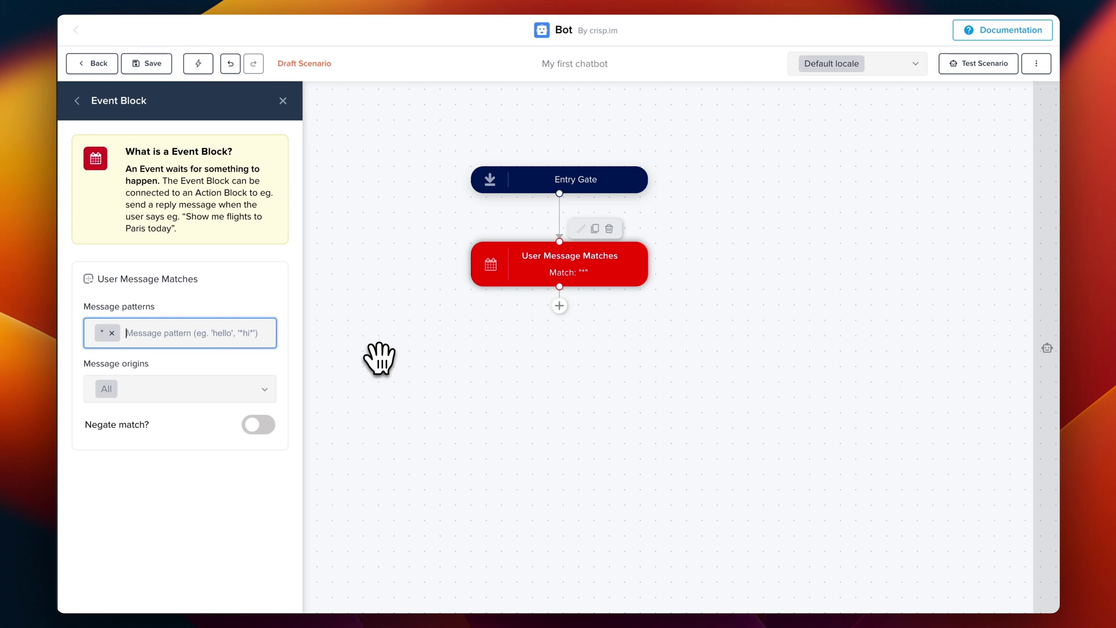
Add a text message block reading 'Hey there!' below the User Message Matches trigger.
left_click(400, 340)
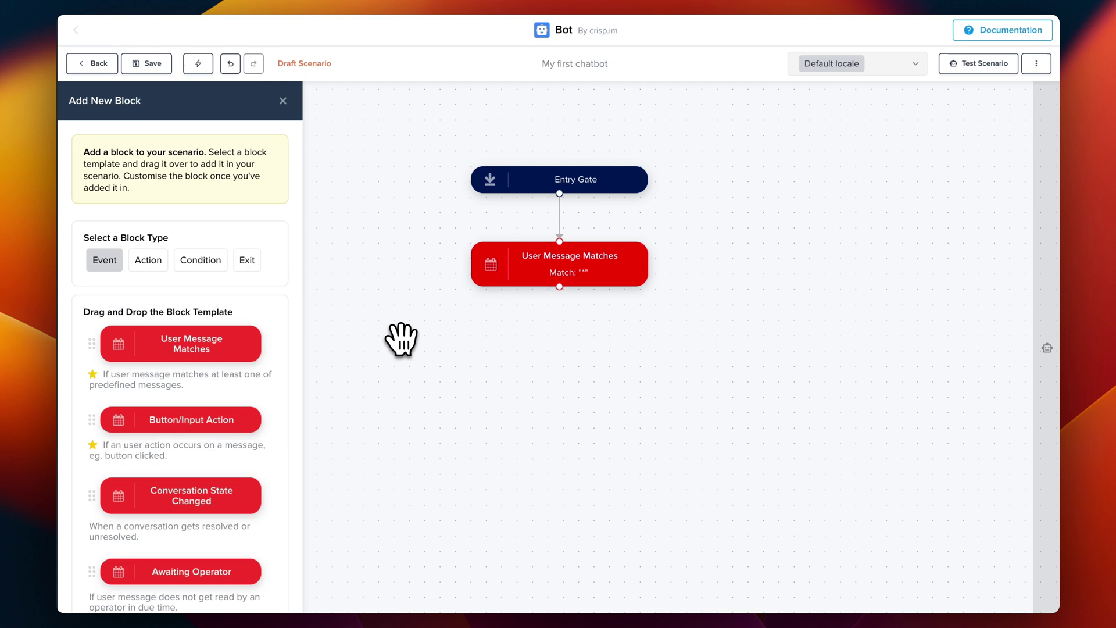
left_click(148, 261)
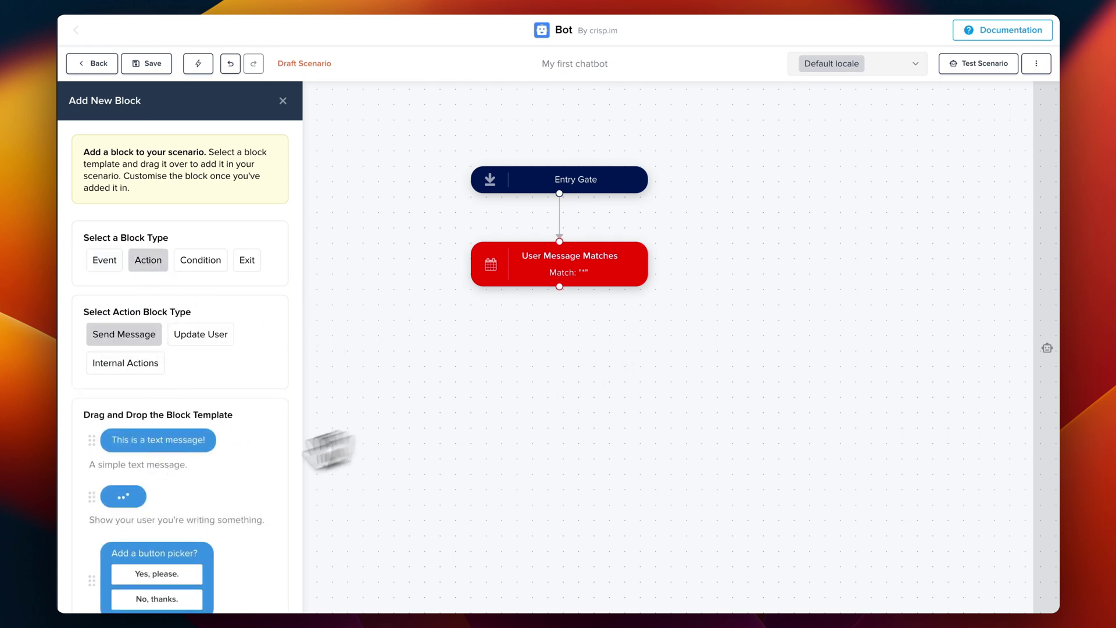
left_click_drag(147, 447, 579, 349)
type("Hey there!")
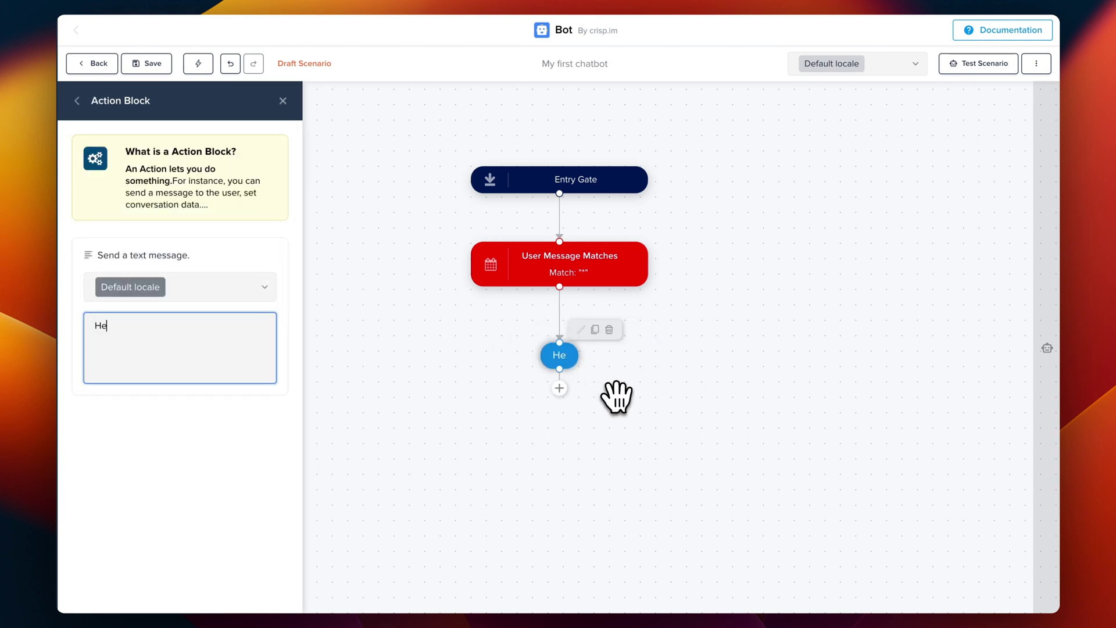
left_click(804, 363)
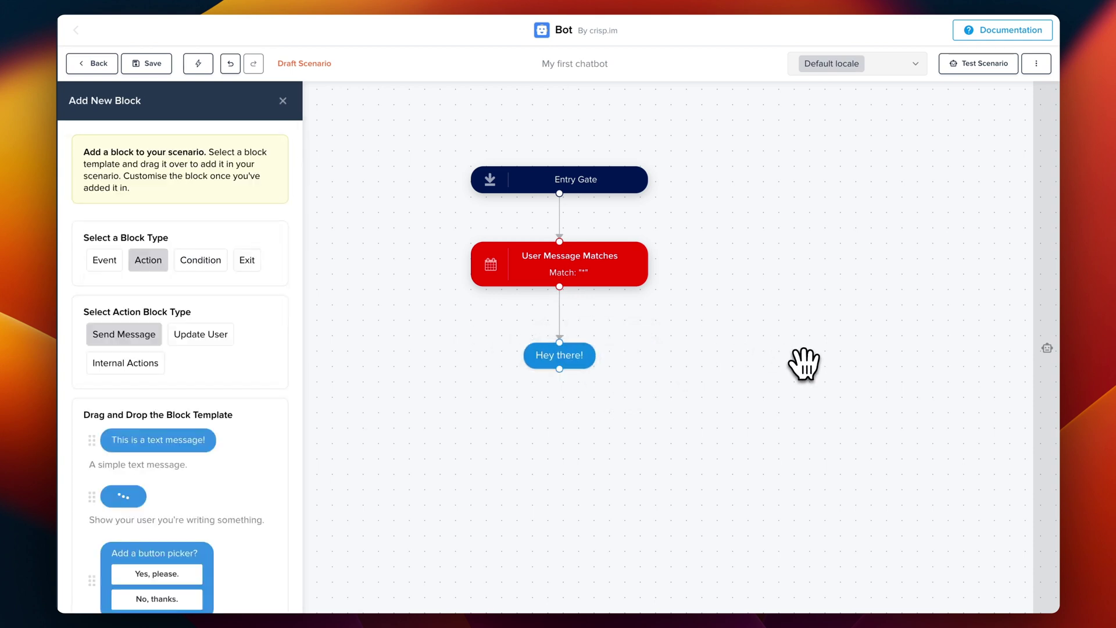
Save the scenario and test it by sending 'Hey!' in the test chat.
left_click(989, 73)
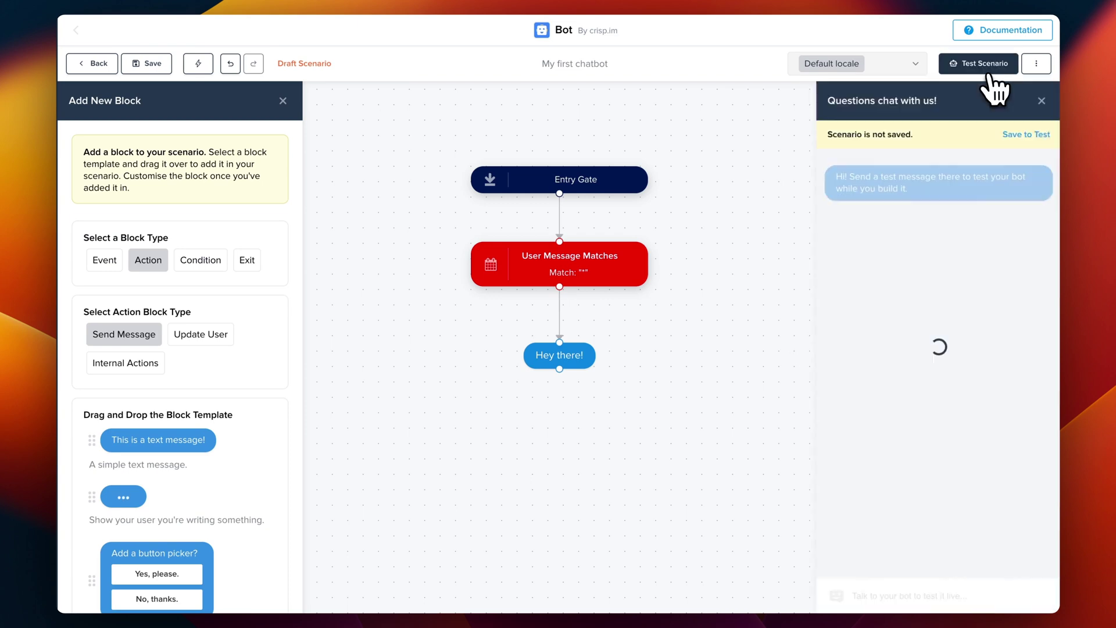
left_click(1027, 135)
left_click(867, 596)
type("H")
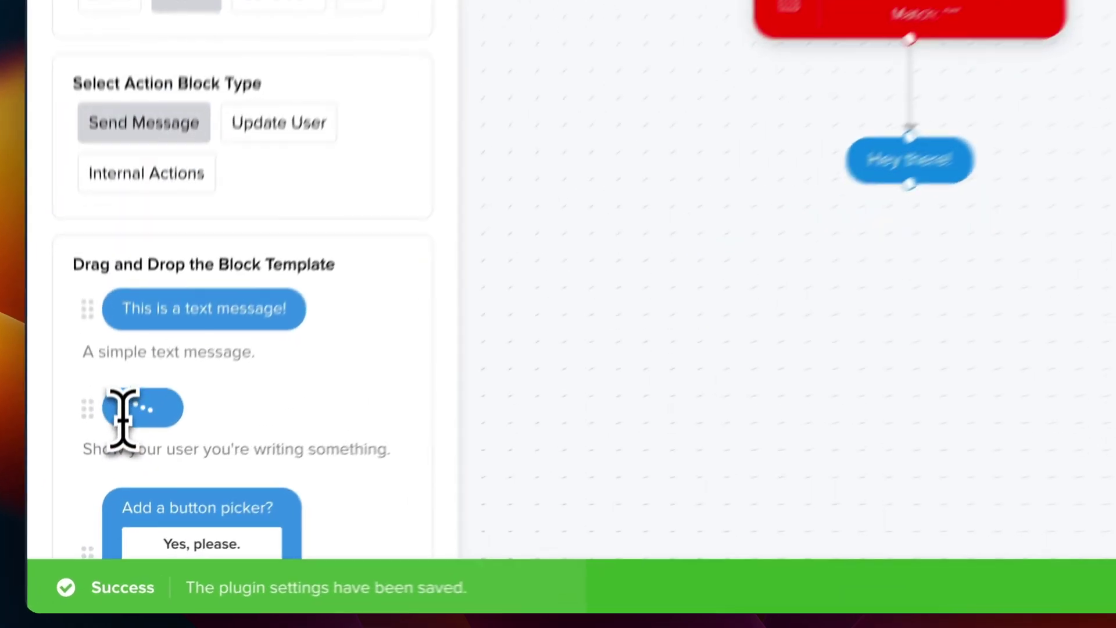
Place a typing-indicator block between User Message Matches and the 'Hey there!' reply.
left_click_drag(112, 497, 586, 319)
left_click_drag(726, 233, 464, 269)
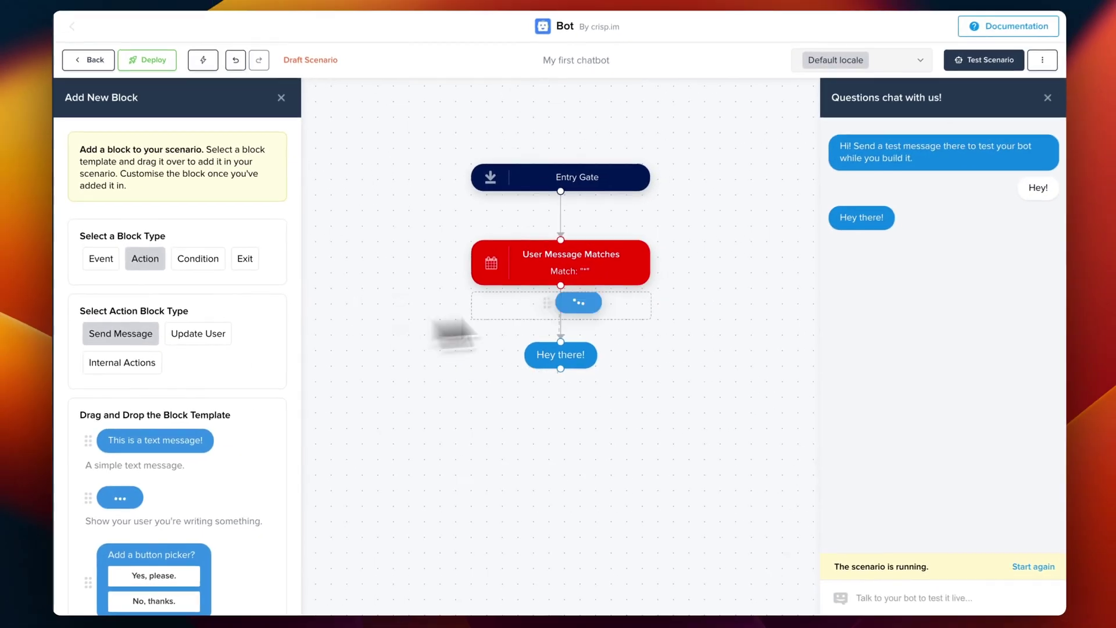
left_click_drag(454, 333, 557, 371)
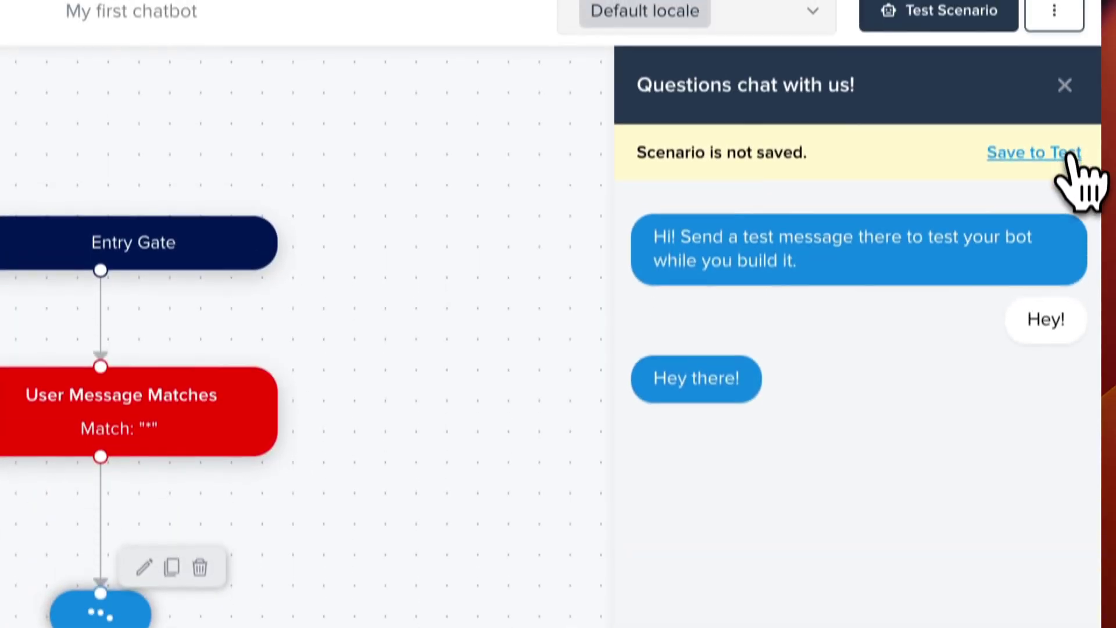
Save, restart the test conversation and send 'Hey' to check the reply.
left_click(1066, 154)
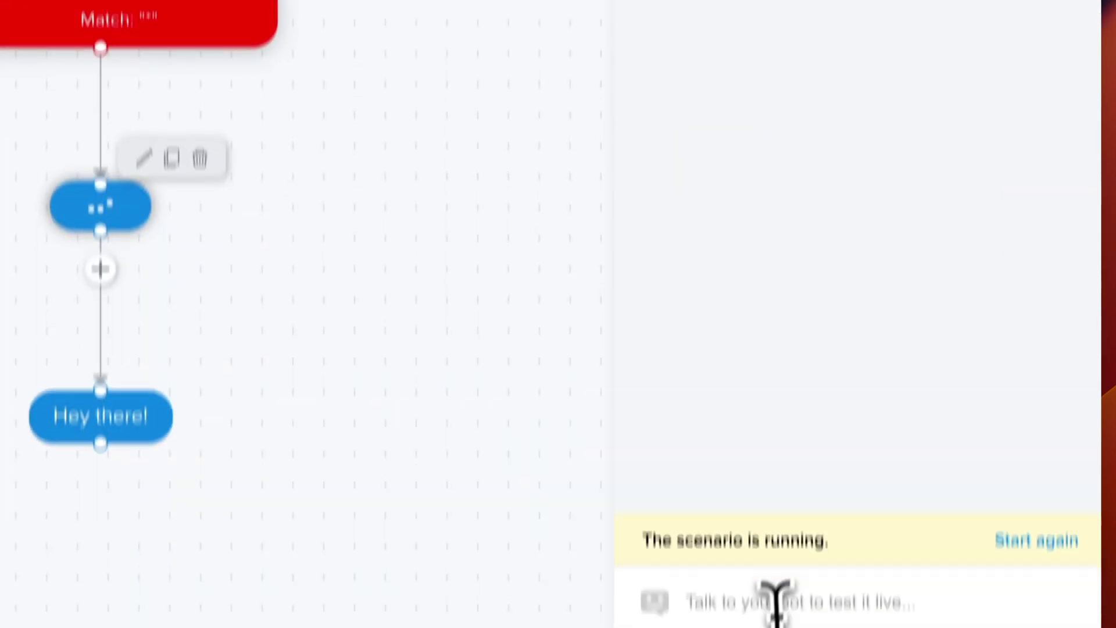
left_click(769, 523)
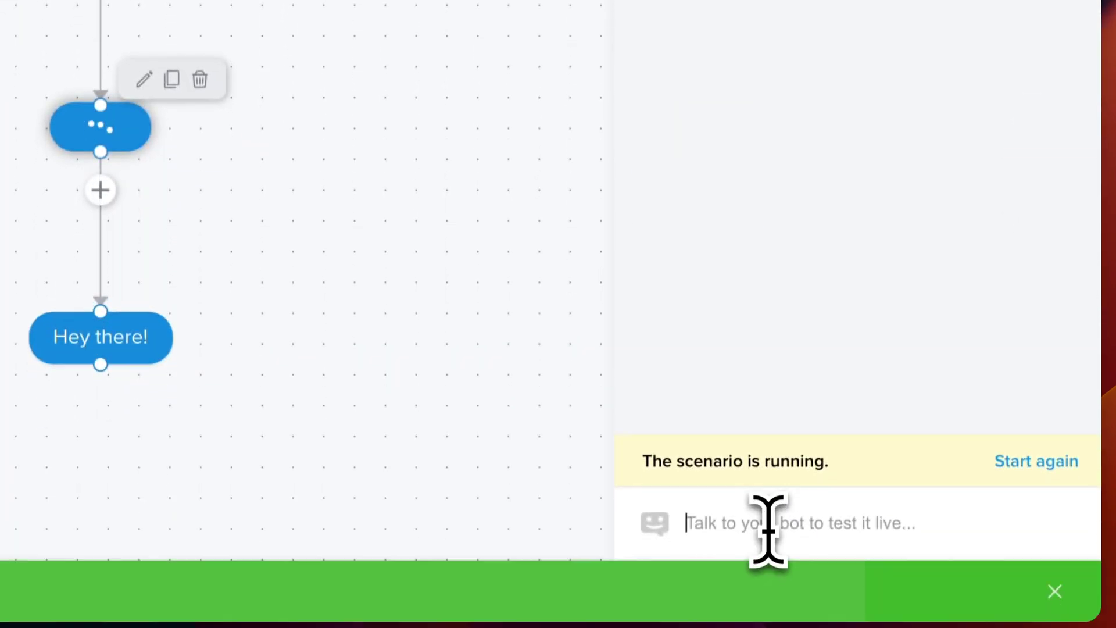
type("Hey")
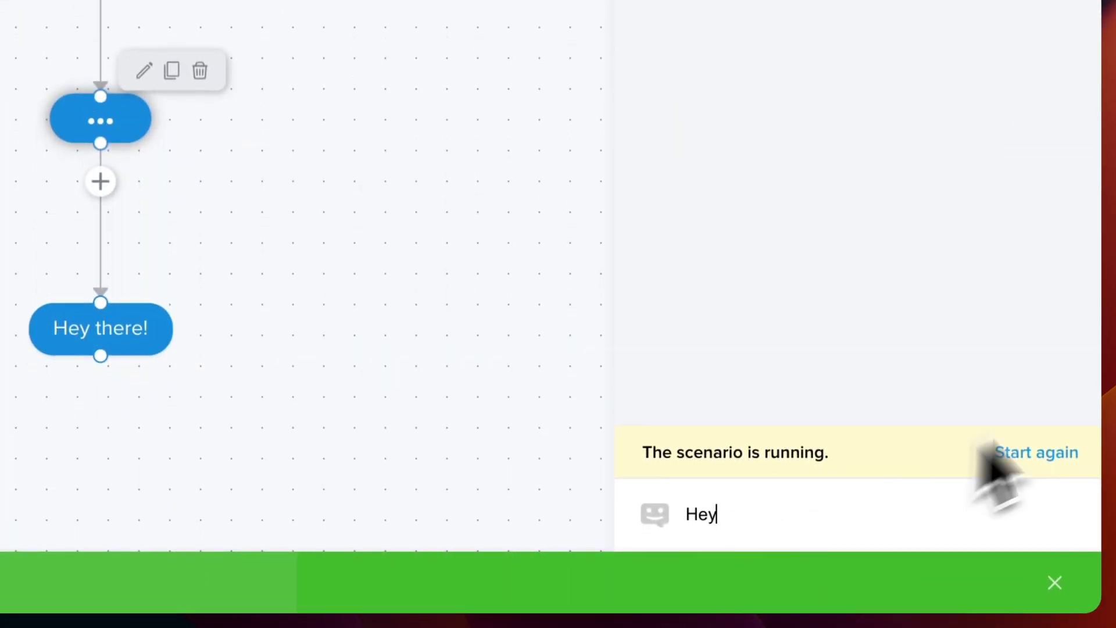
left_click(1039, 454)
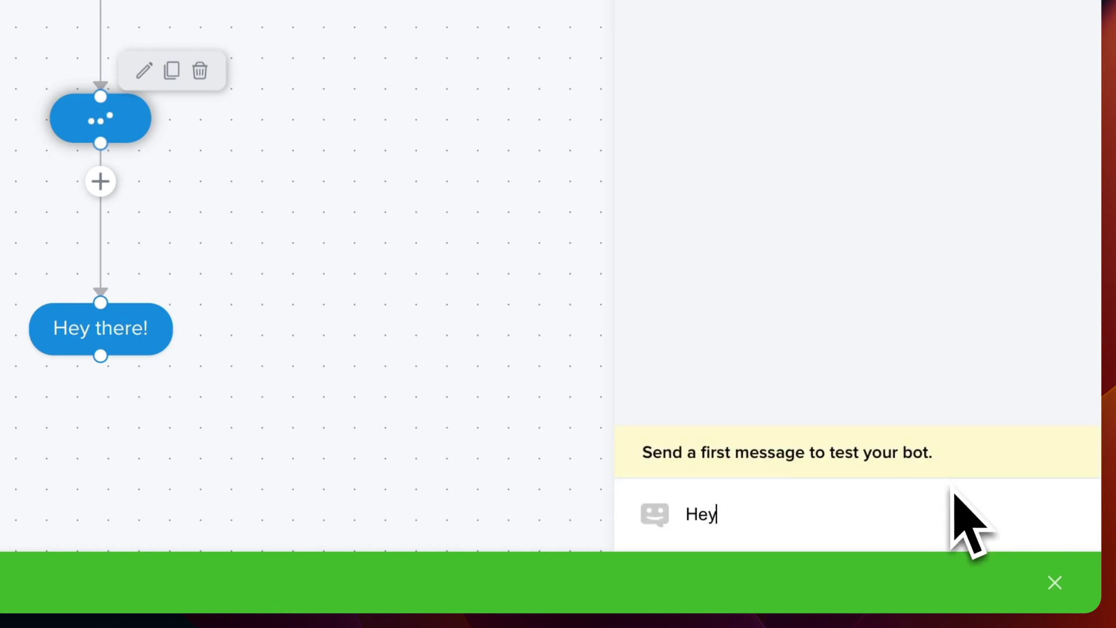
key("Return")
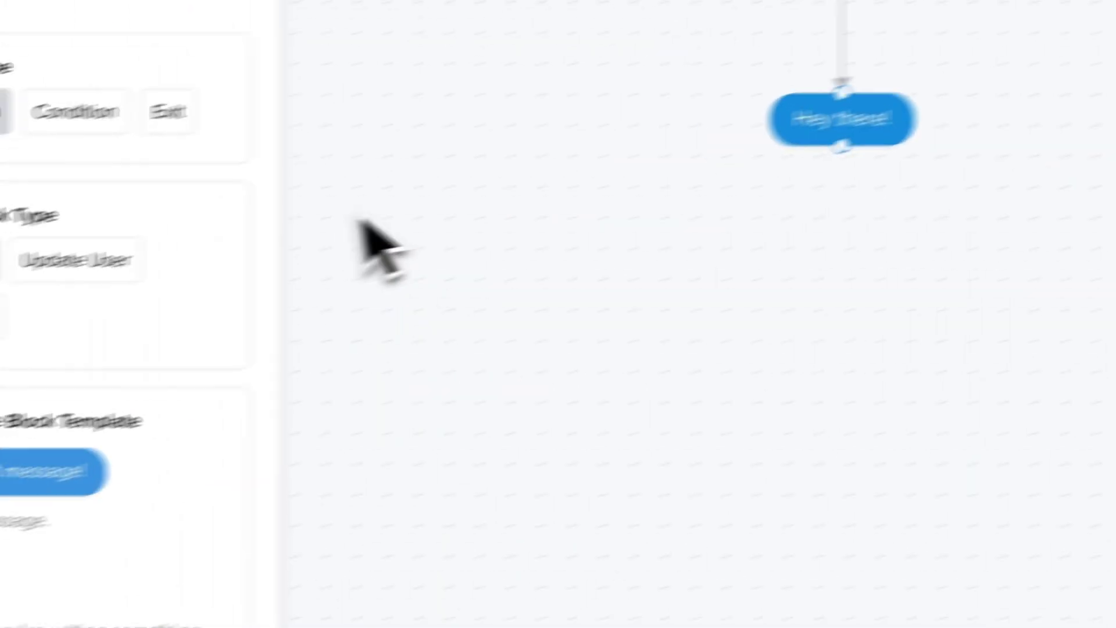
Turn on 'Require a value to continue?' for the 'What is your full name?' question.
scroll(216, 552, "down", 10)
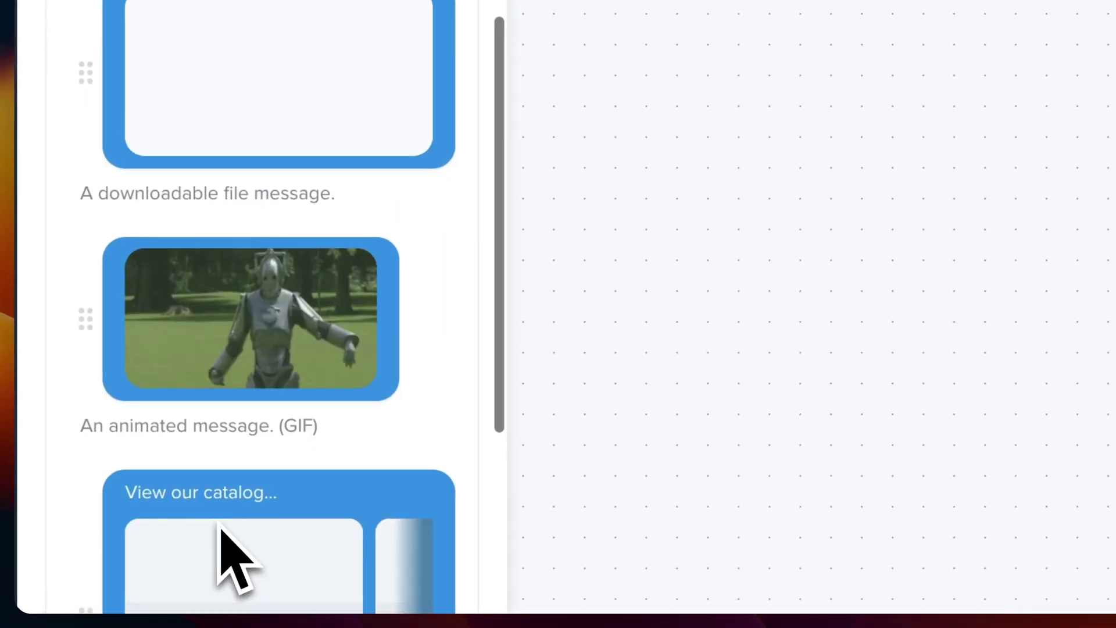
scroll(220, 526, "down", 3)
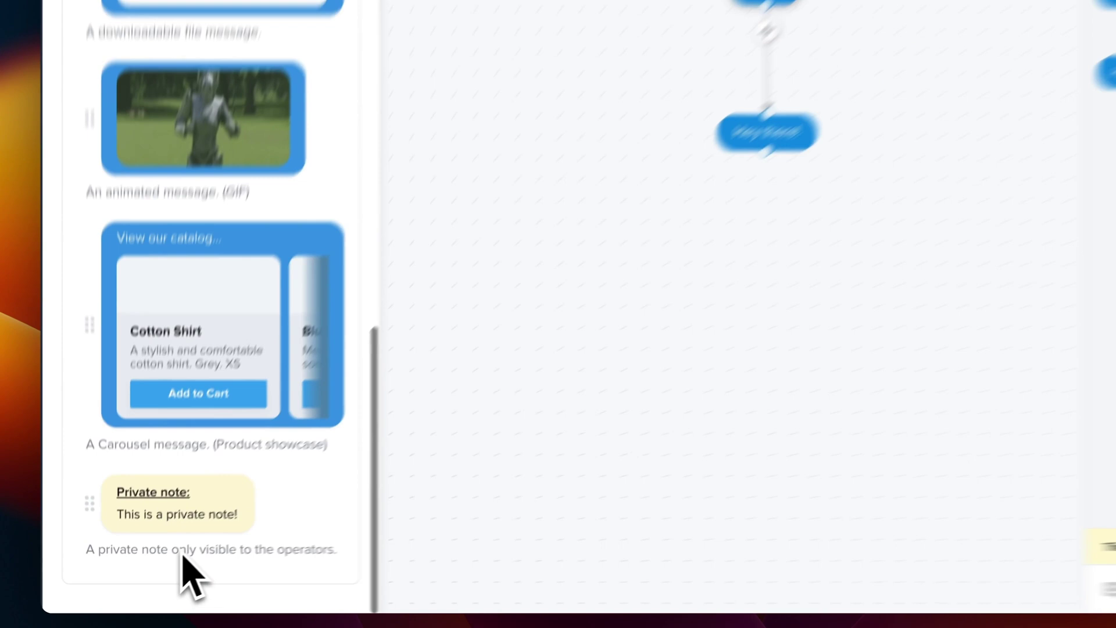
scroll(160, 568, "up", 10)
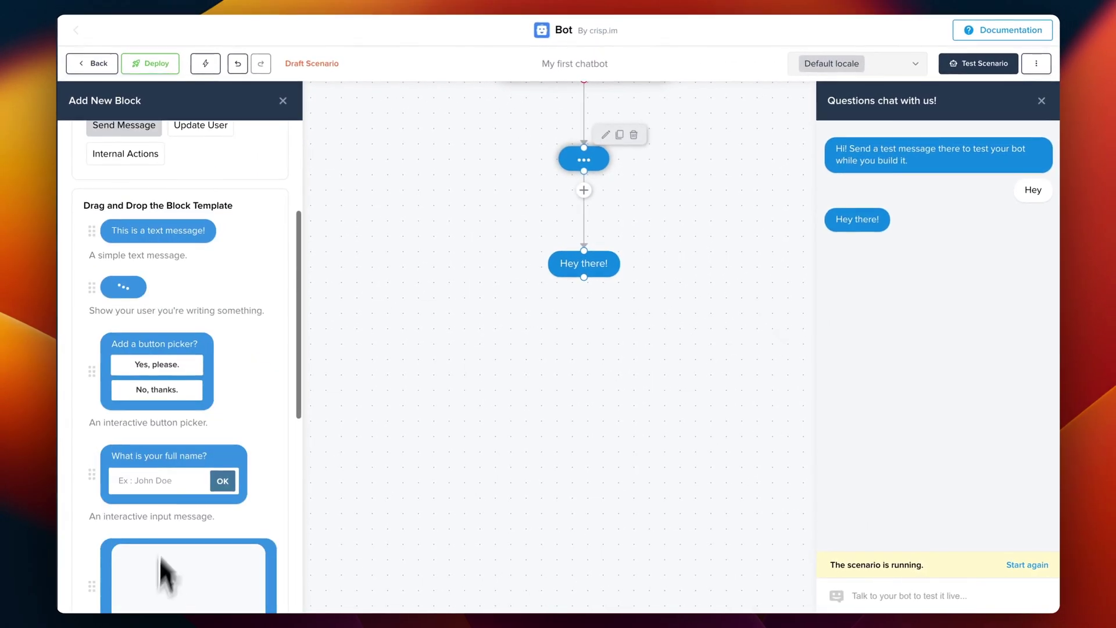
scroll(187, 265, "up", 3)
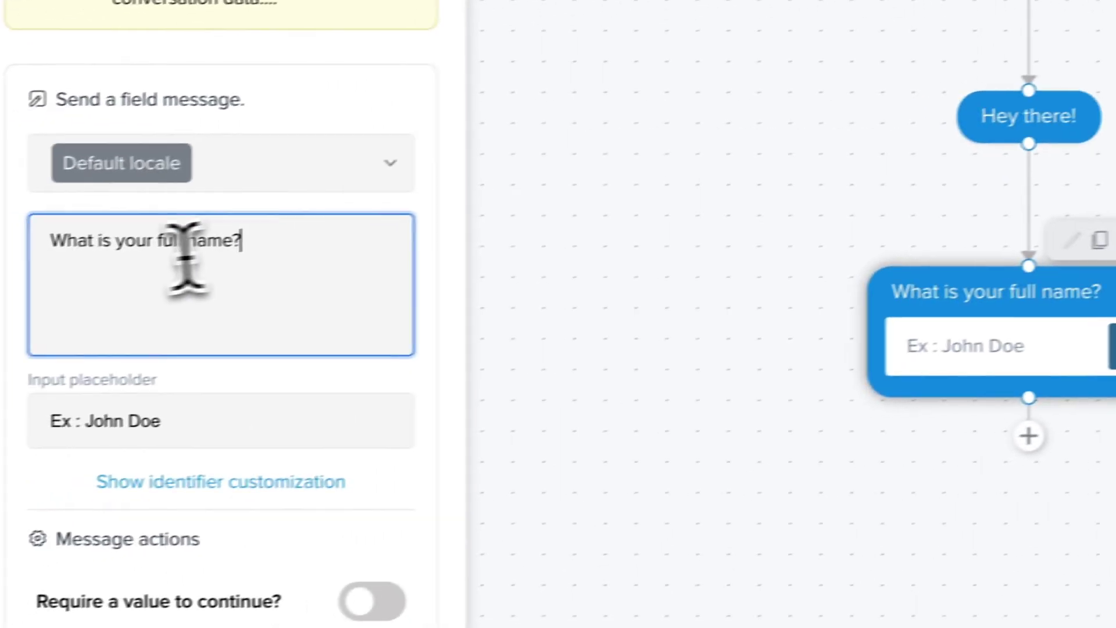
left_click_drag(283, 234, 189, 241)
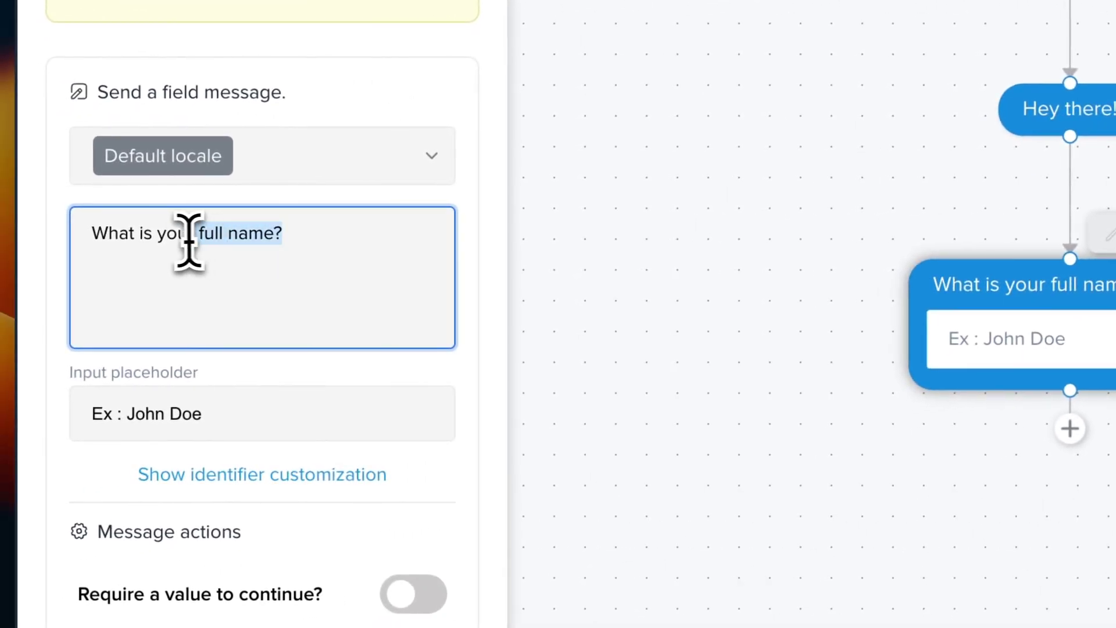
left_click_drag(211, 401, 8, 448)
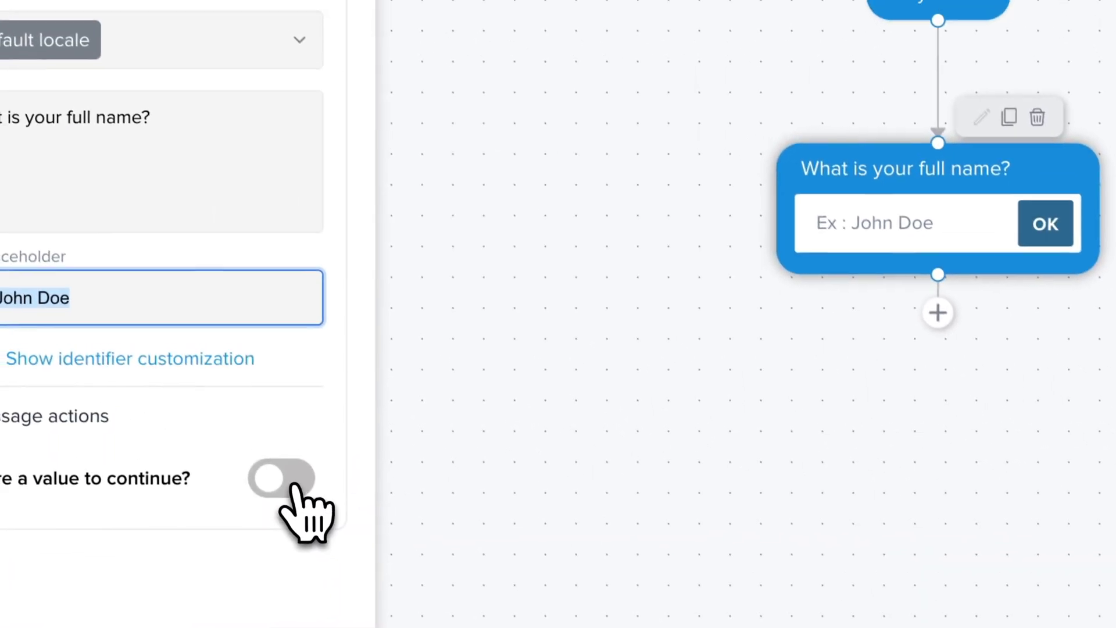
left_click(245, 407)
scroll(662, 336, "down", 5)
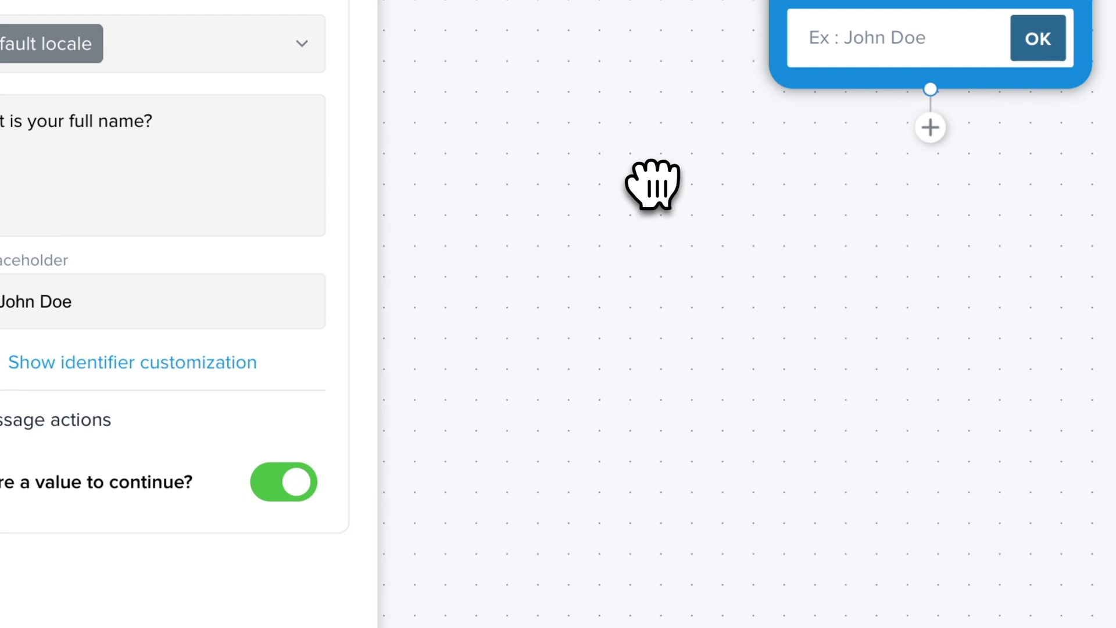
Add a Field Fill input action to the full-name question that memorizes the value as 'name'.
mouse_move(1075, 38)
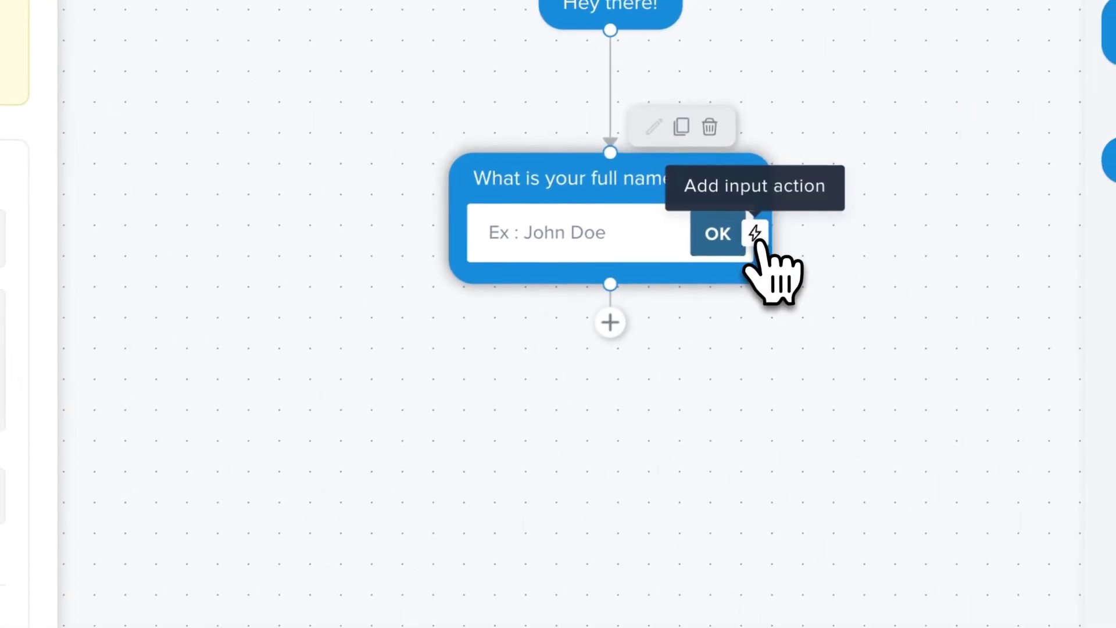
left_click(755, 234)
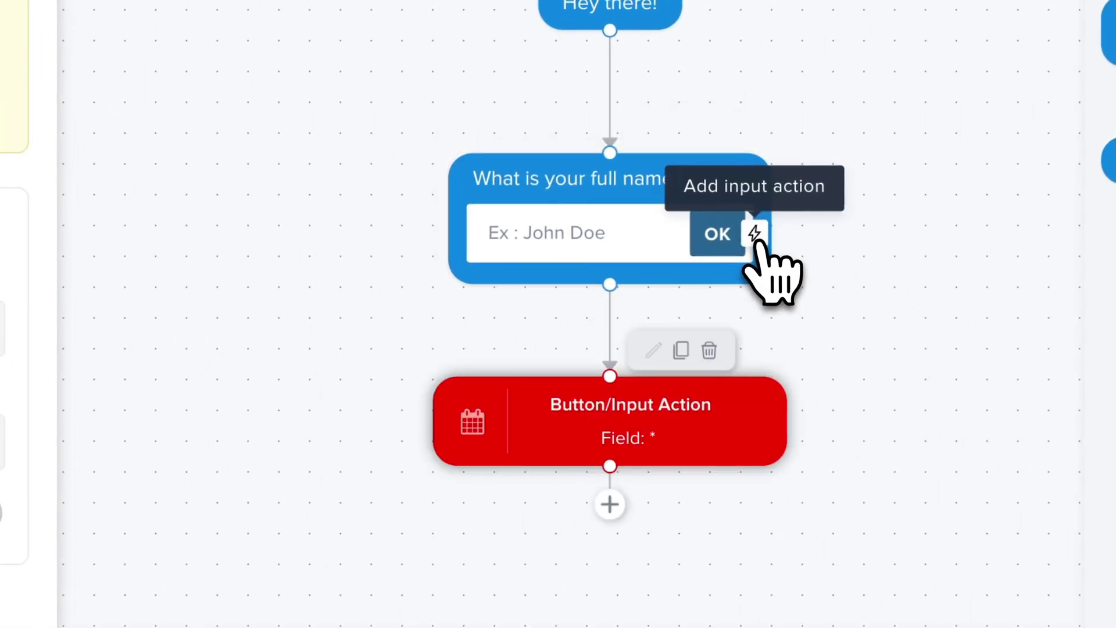
left_click(332, 329)
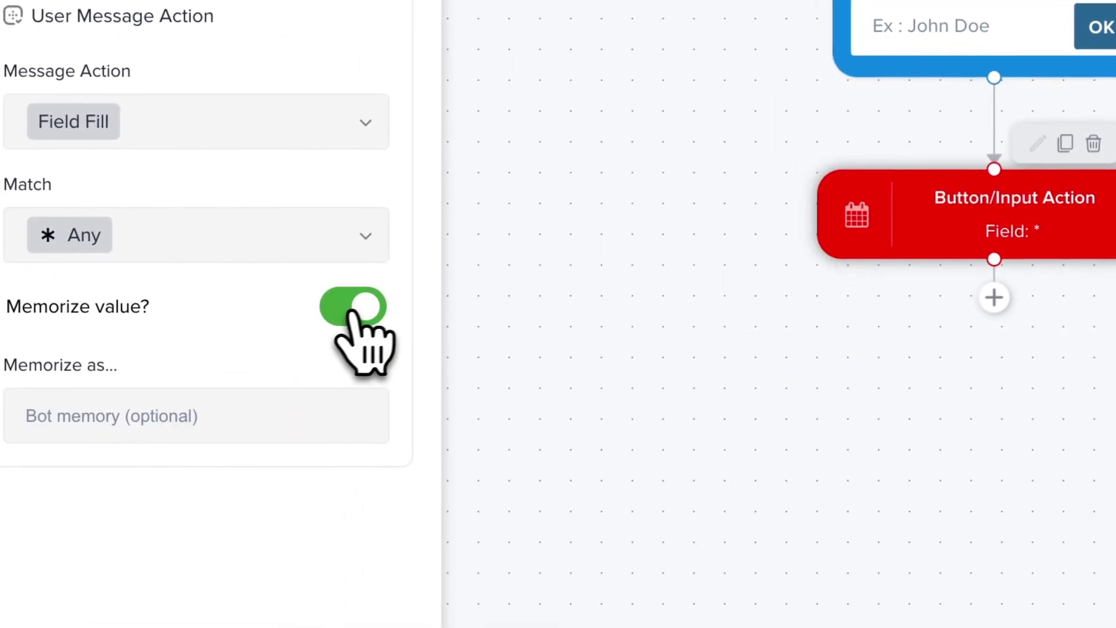
left_click(297, 415)
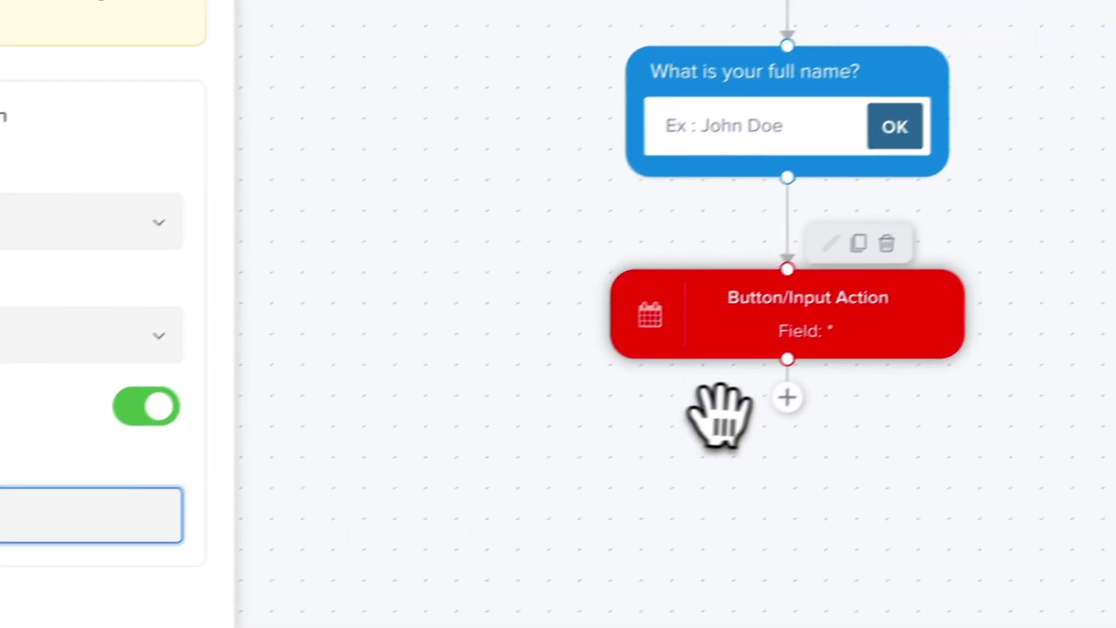
Add an Update User Name action after the input action, using the 'name' bot memory value.
left_click(958, 324)
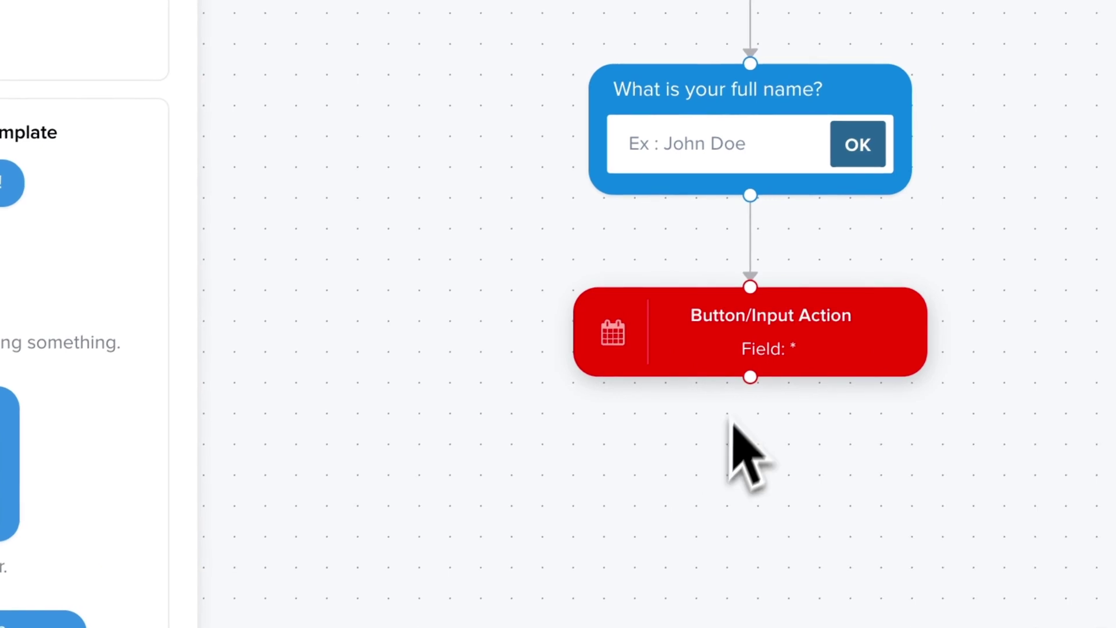
mouse_move(738, 349)
left_click(750, 429)
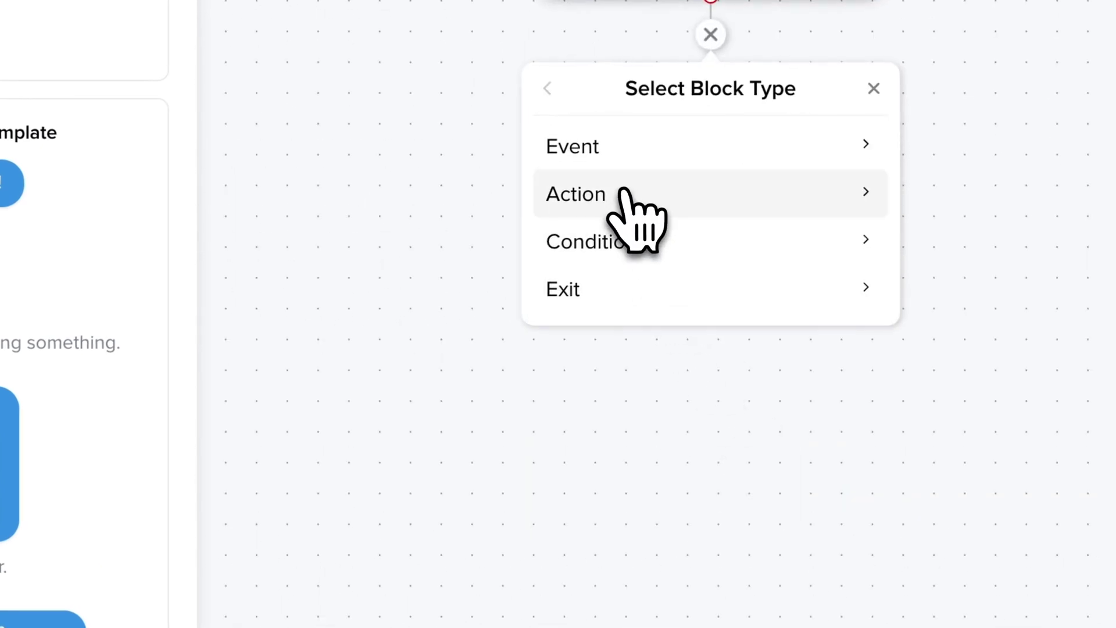
left_click(628, 194)
left_click(657, 194)
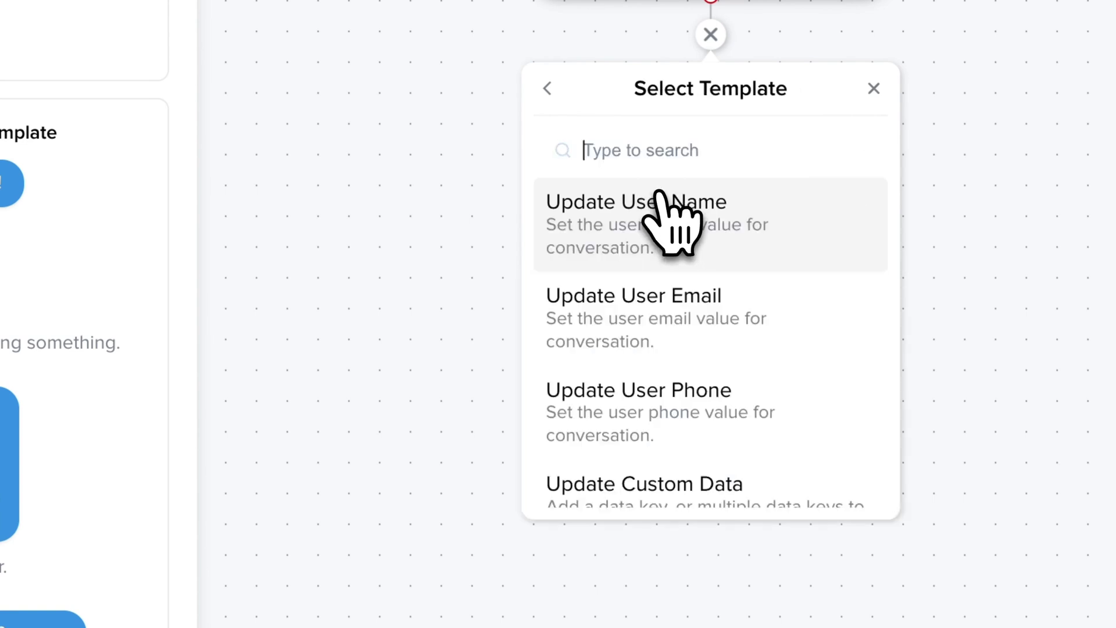
left_click(675, 232)
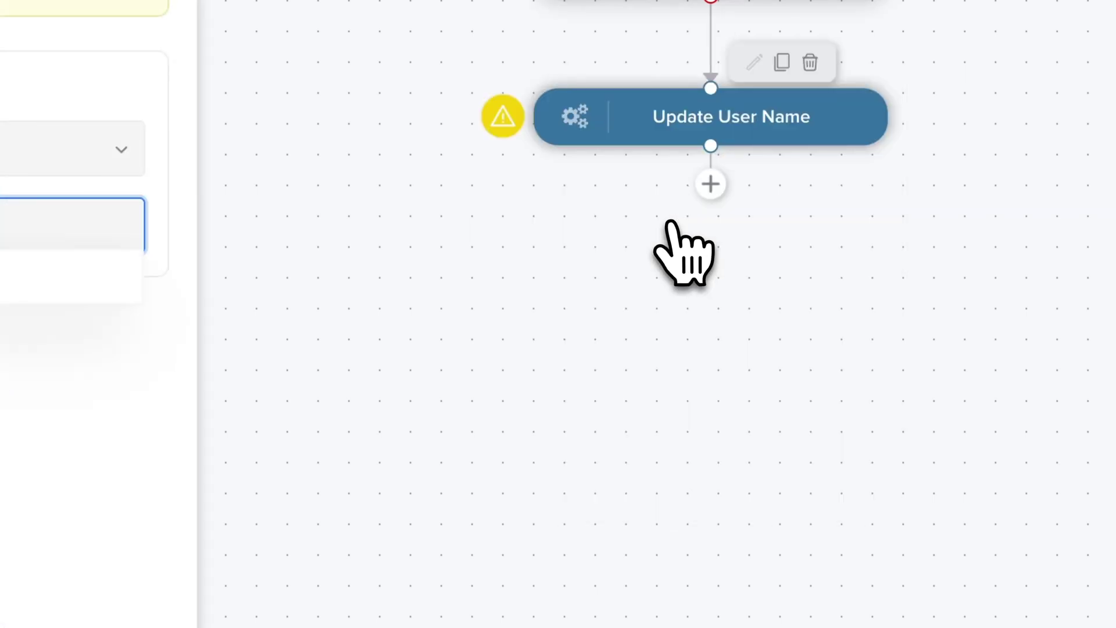
left_click(41, 273)
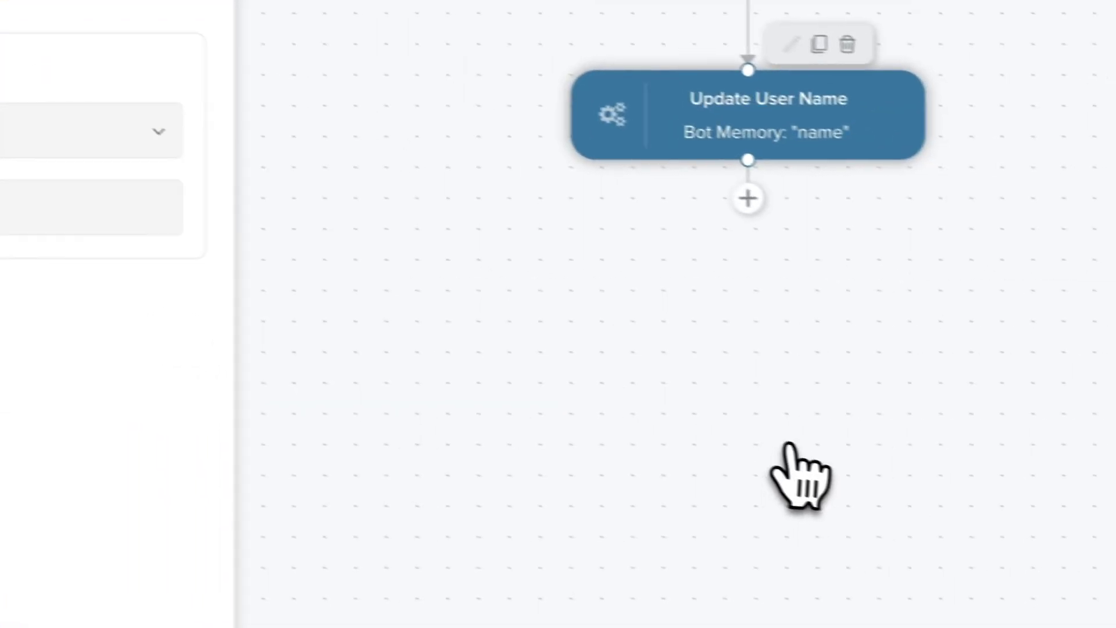
Add a Text Message step after Update User Name reading 'Thank you {{ name }}'.
left_click(748, 198)
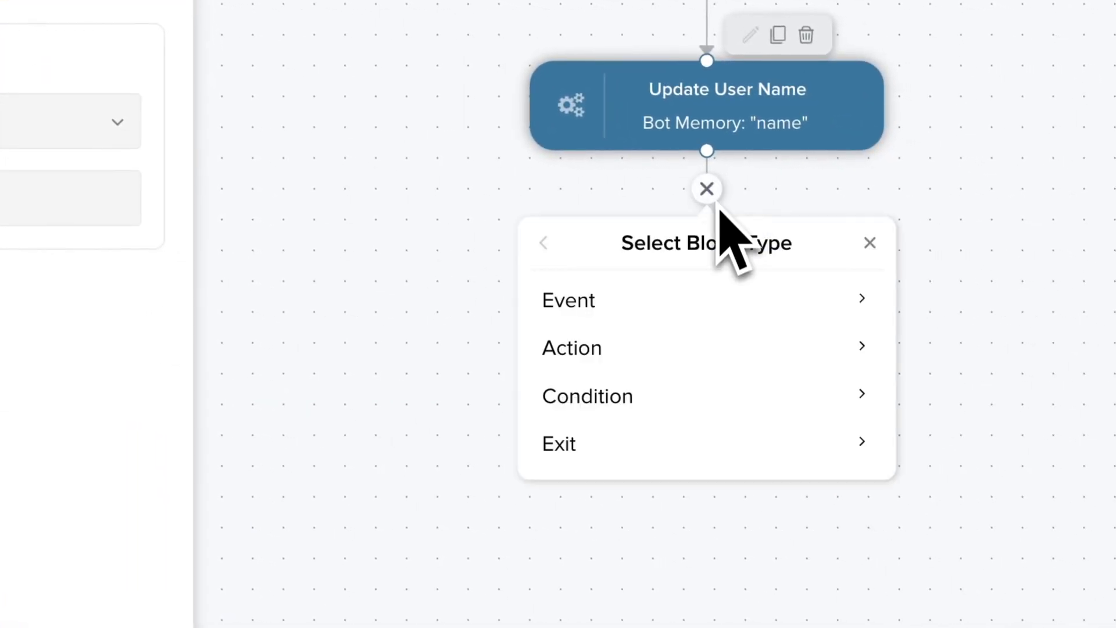
left_click(671, 361)
left_click(664, 311)
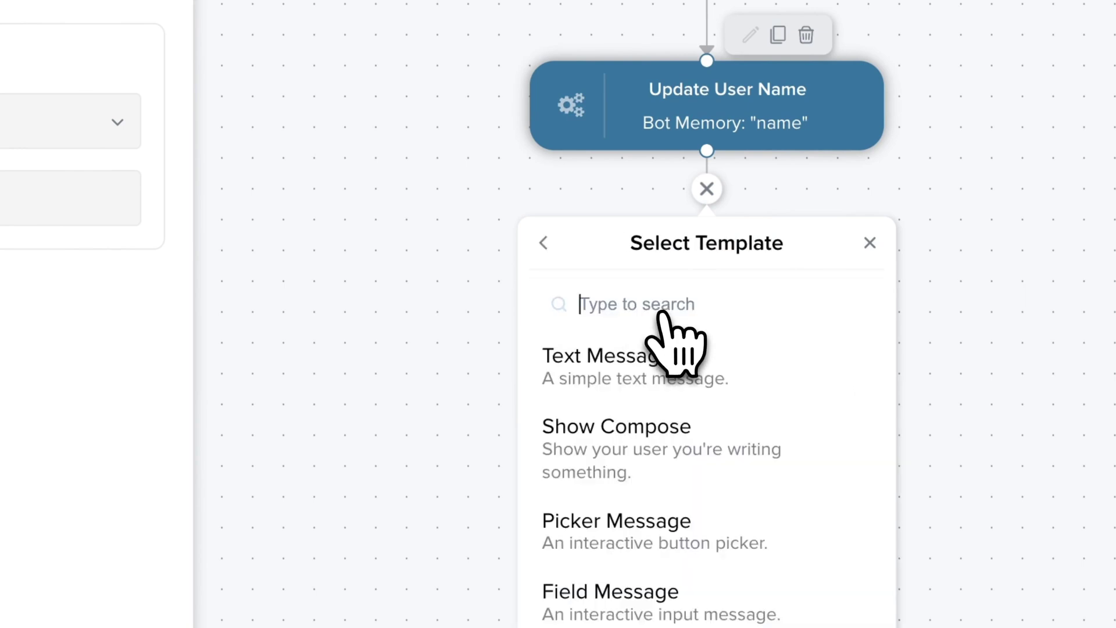
left_click(657, 368)
triple_click(6, 197)
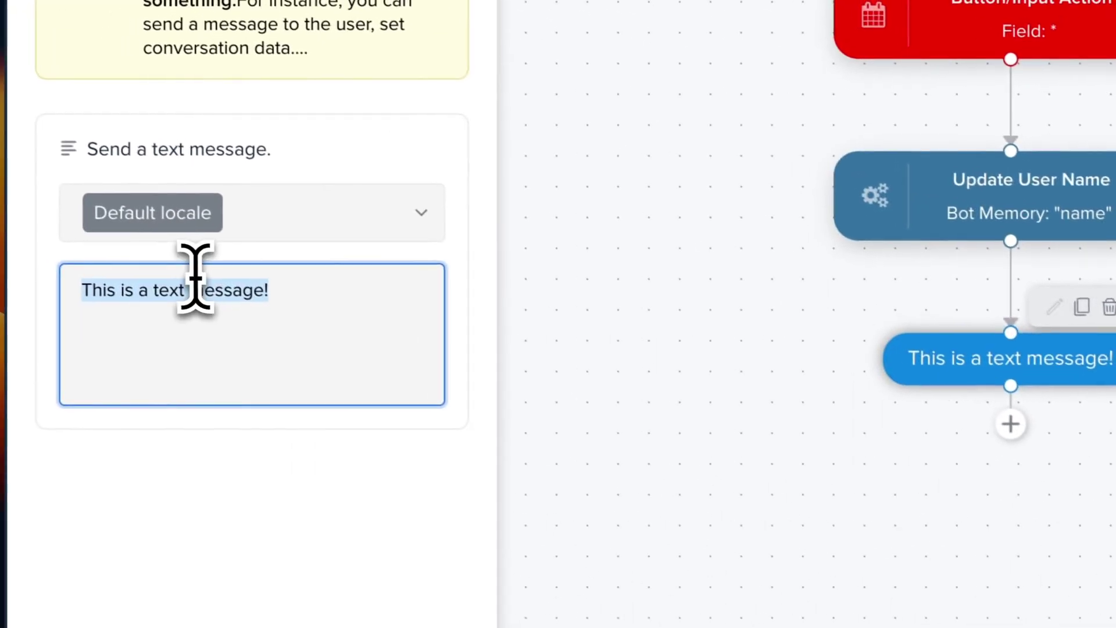
type("Thank you ")
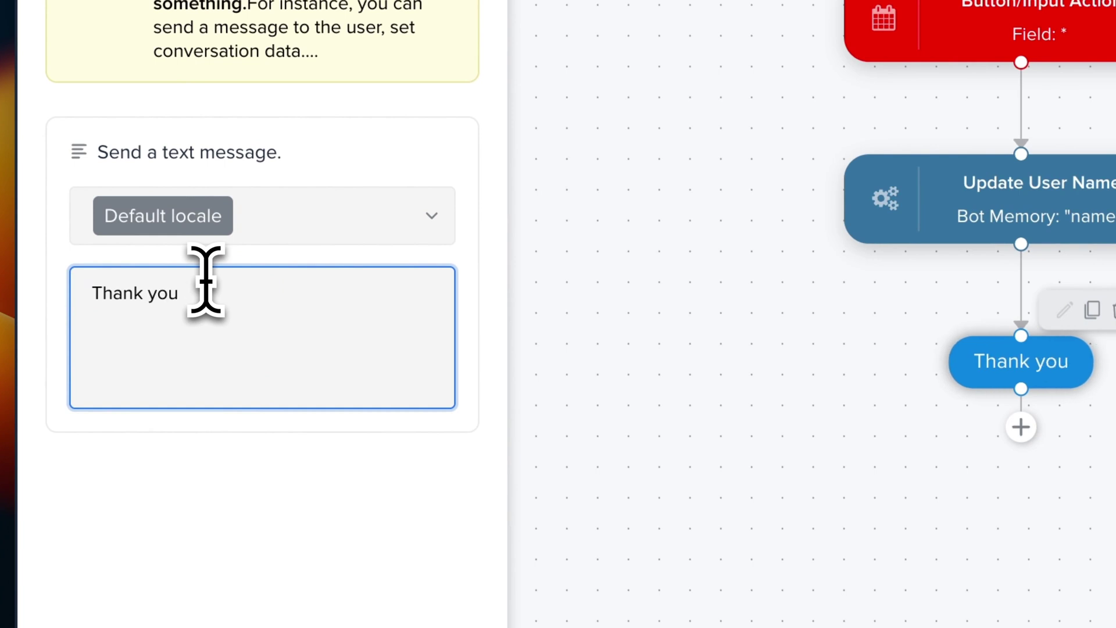
type("{{ name }} !")
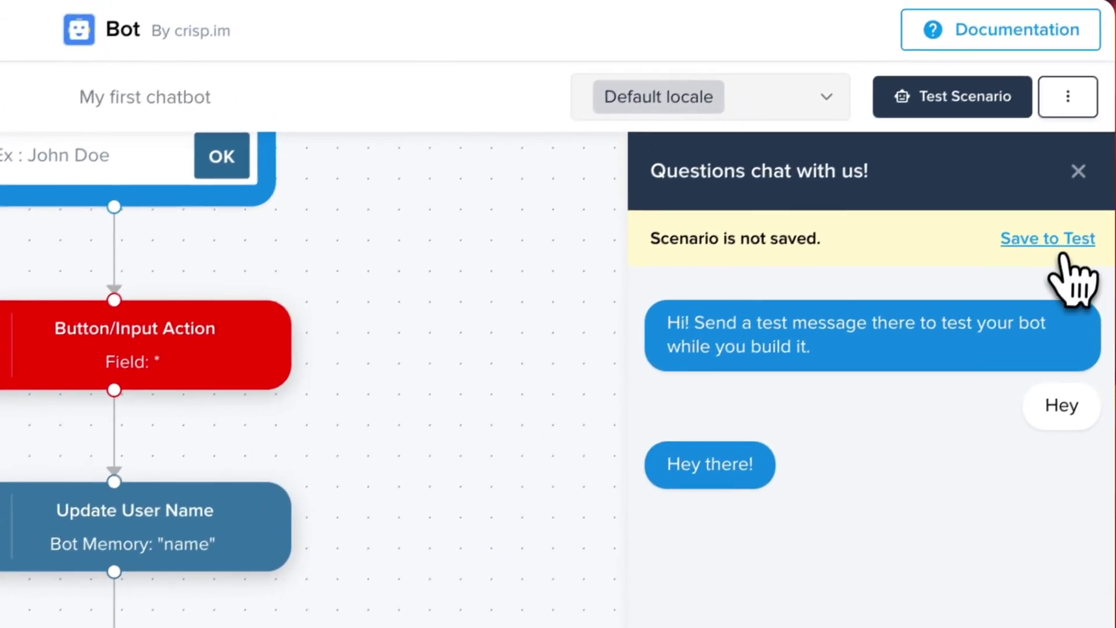
Save, restart the test conversation and greet the bot with 'Hey'.
left_click(1062, 255)
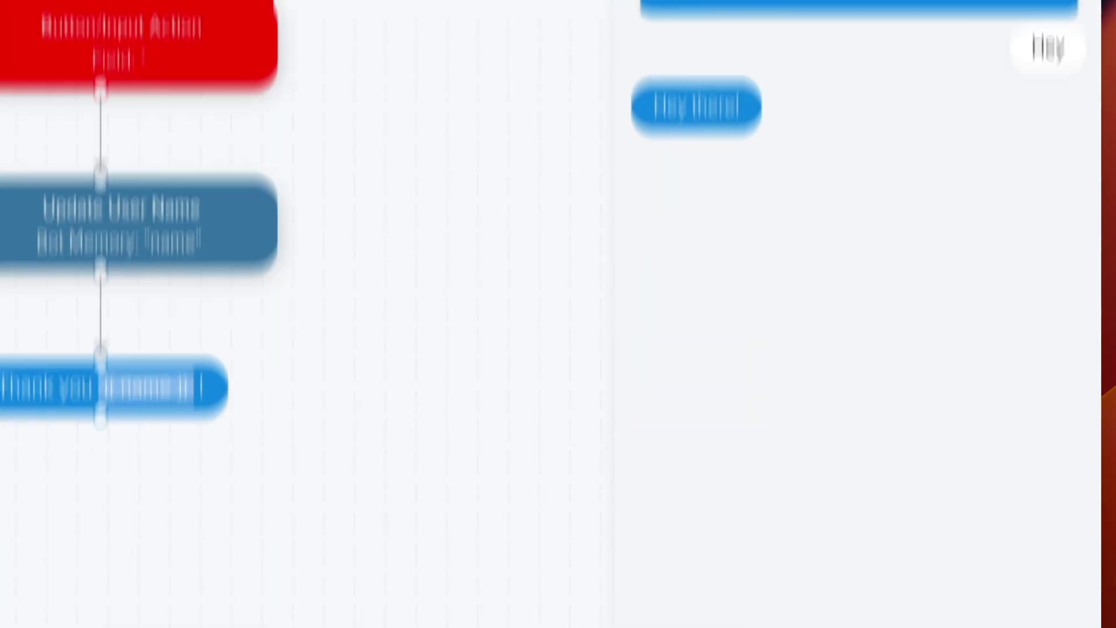
left_click(1044, 455)
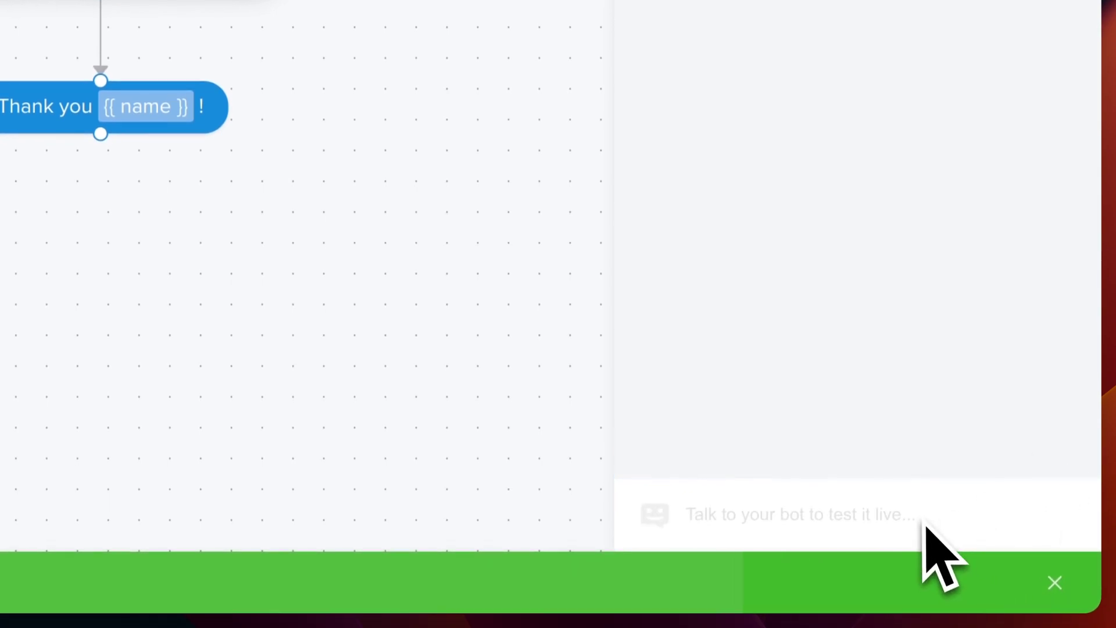
left_click(920, 518)
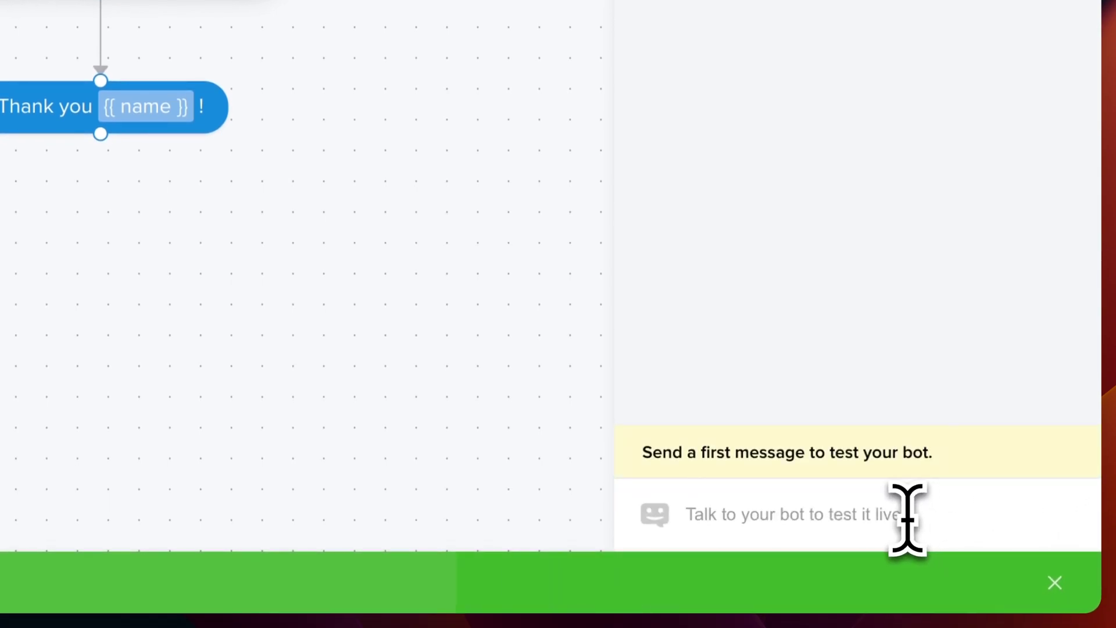
type("Hey")
key("Return")
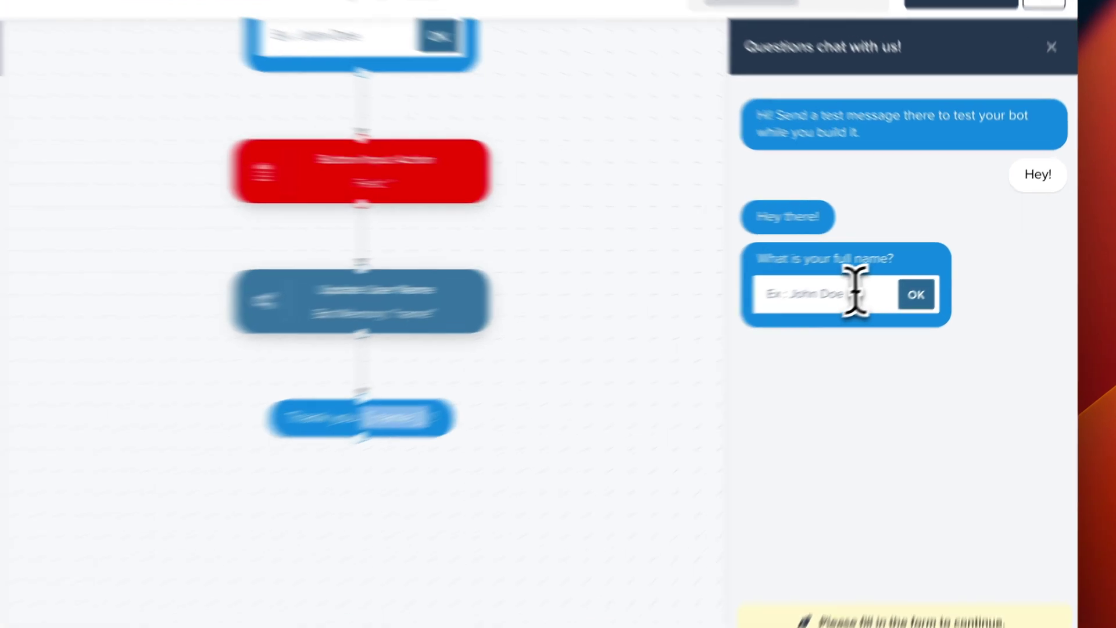
Answer the full-name question with a test name so the bot thanks the visitor by name.
left_click(901, 272)
type("John")
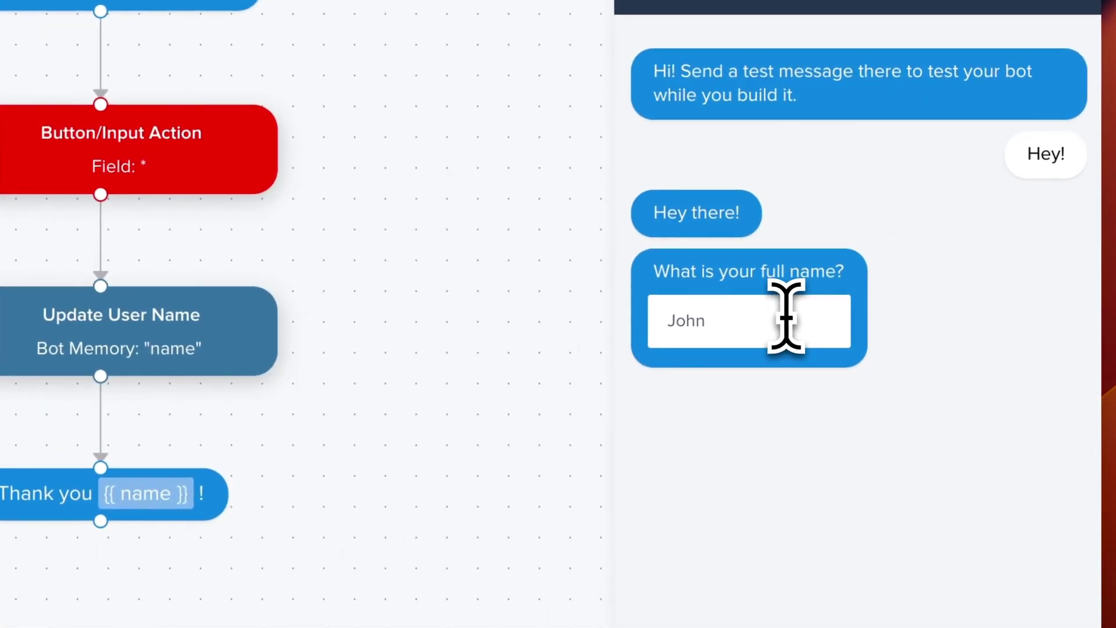
key("Return")
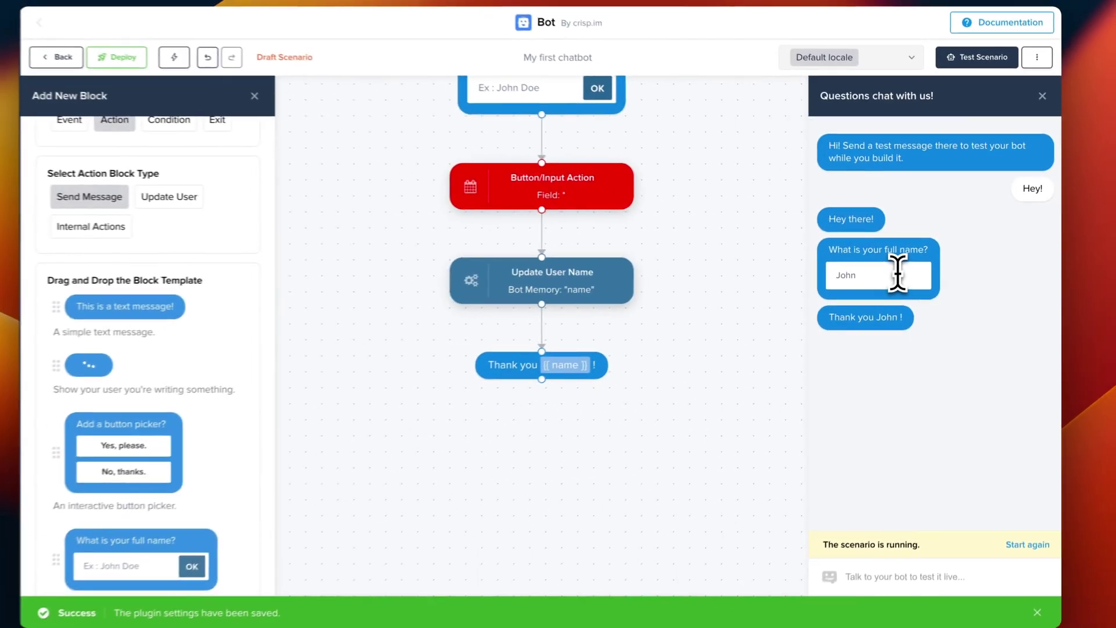